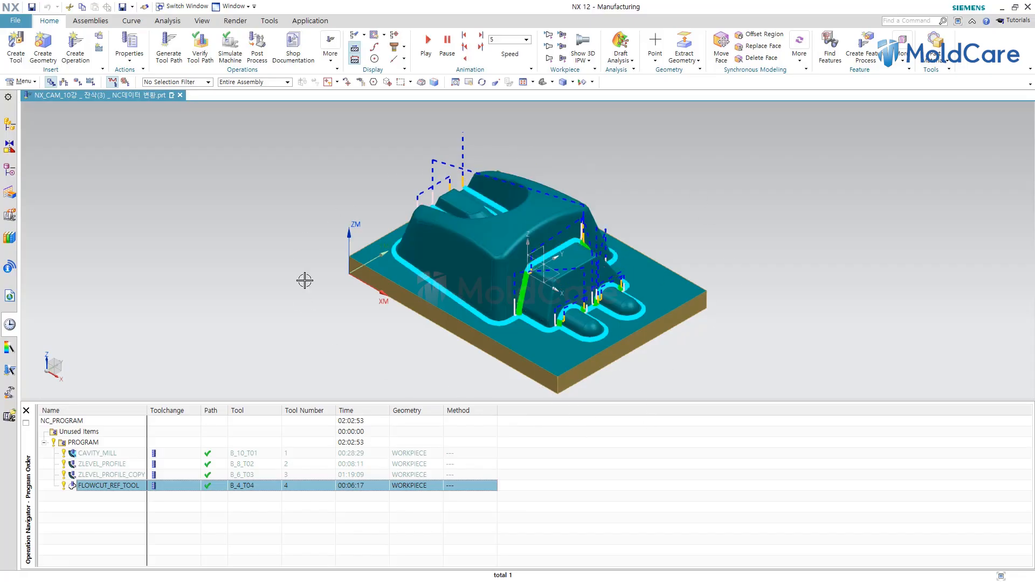
Copy the FLOWCUT_REF_TOOL operation and paste it inside the PROGRAM group.
right_click(114, 486)
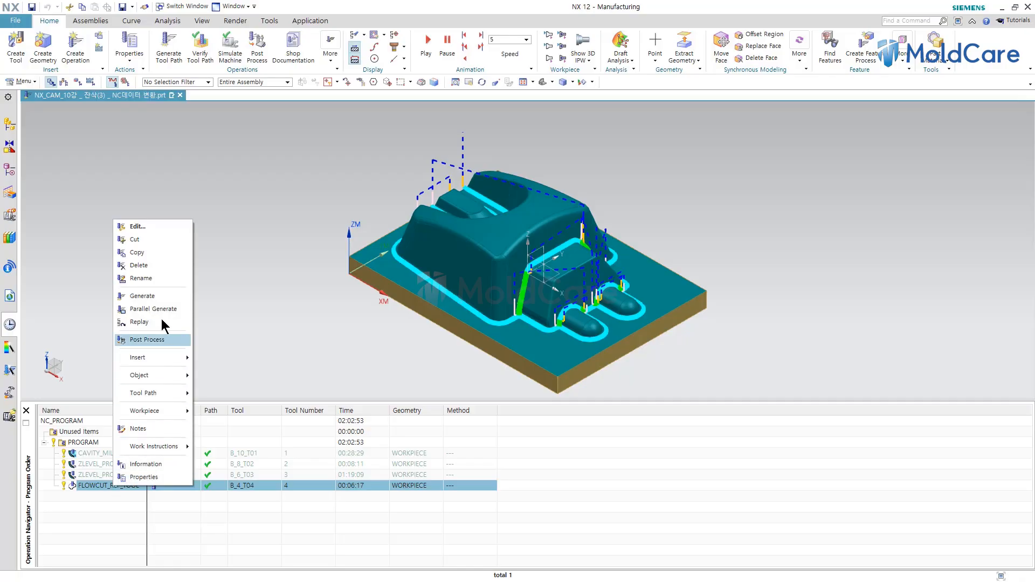
click(147, 265)
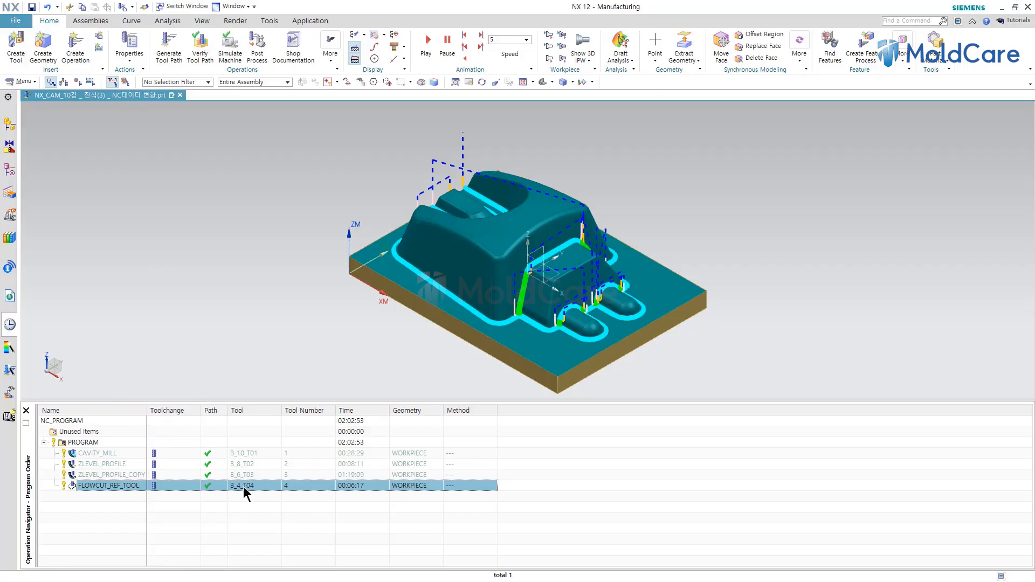
click(80, 443)
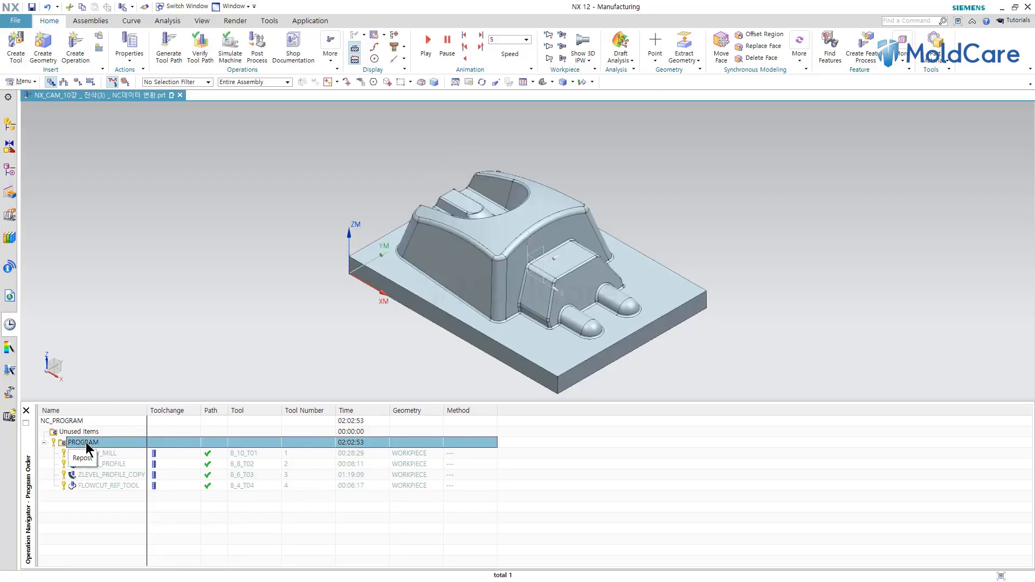
right_click(90, 442)
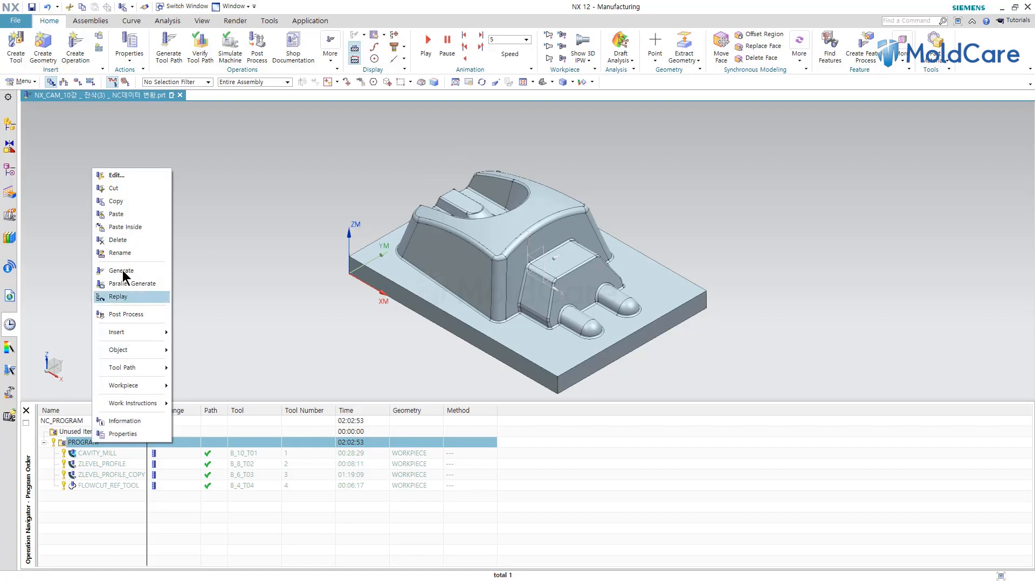
click(125, 227)
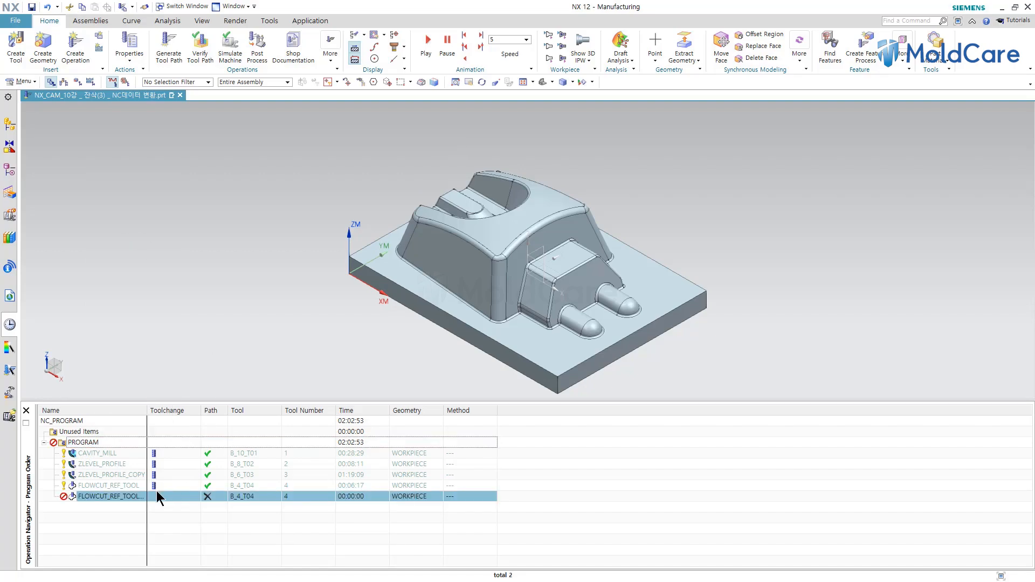
Open the copied flowcut operation for editing and change its tool to the B_2_T05 ball mill.
double_click(127, 497)
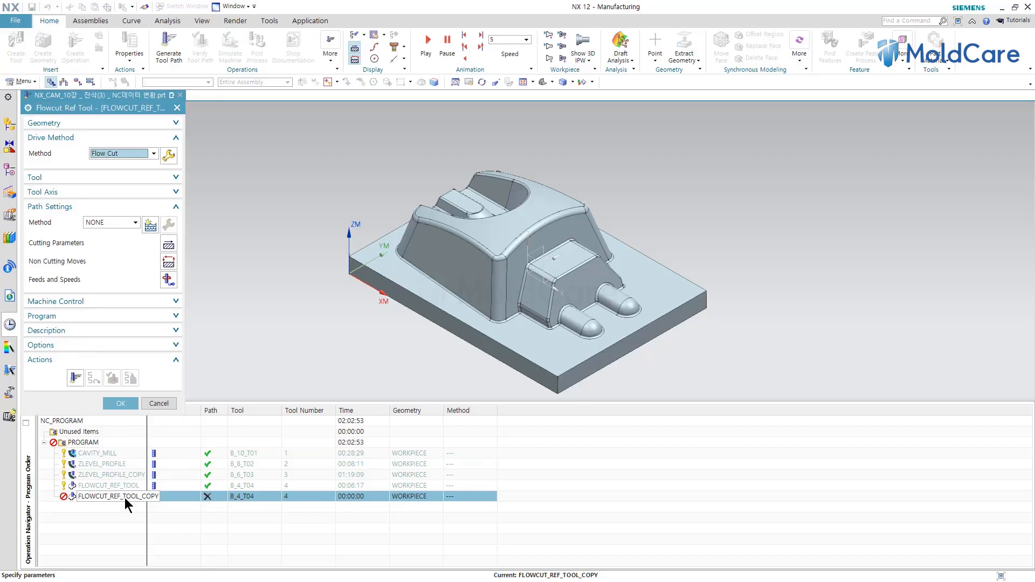
click(178, 125)
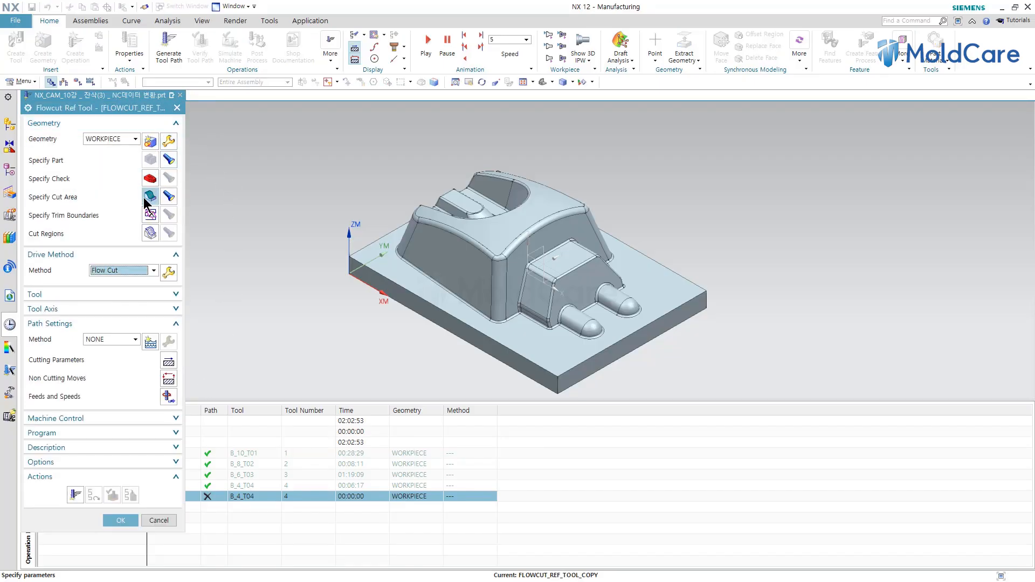
click(176, 125)
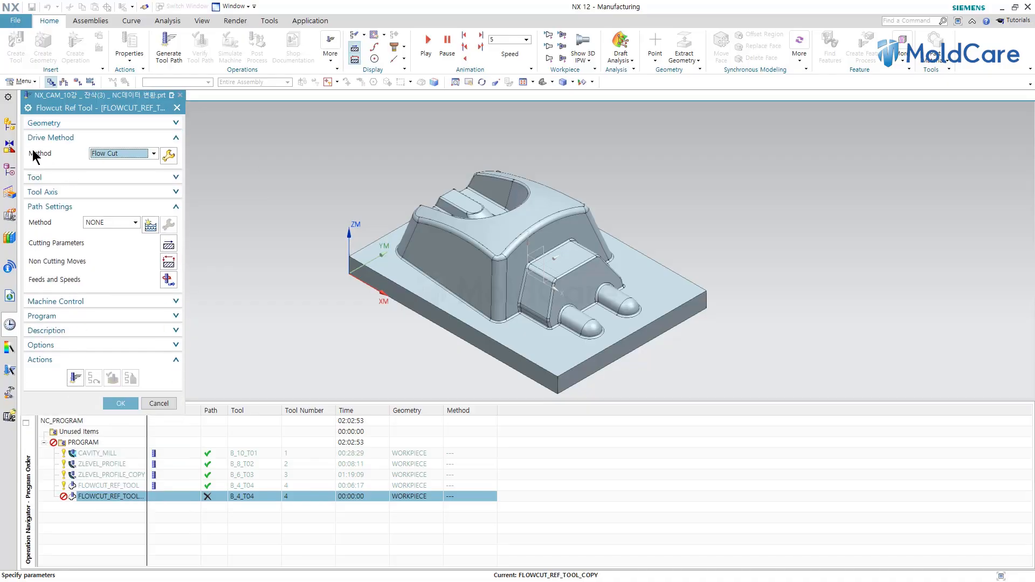
click(176, 180)
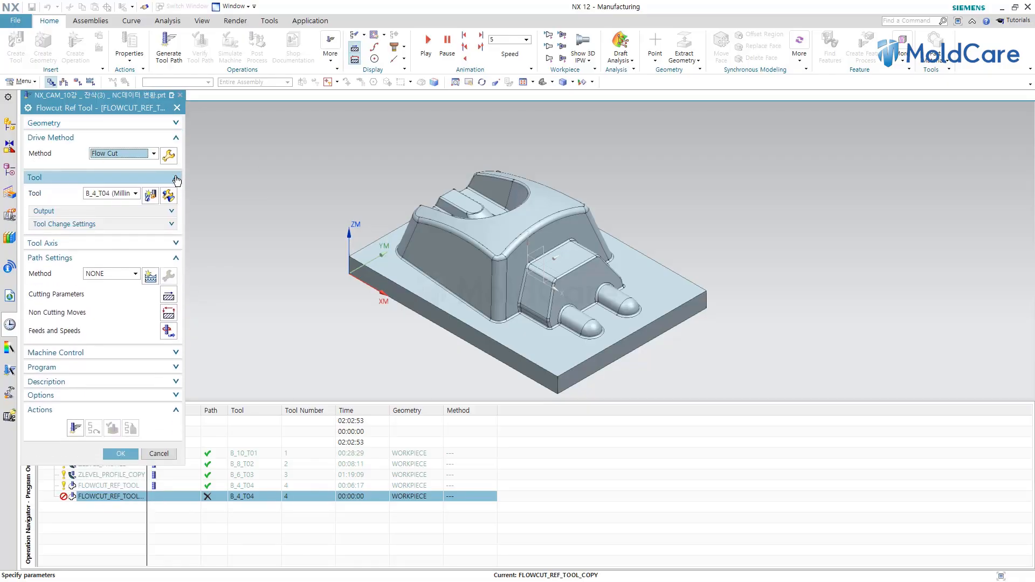
click(136, 193)
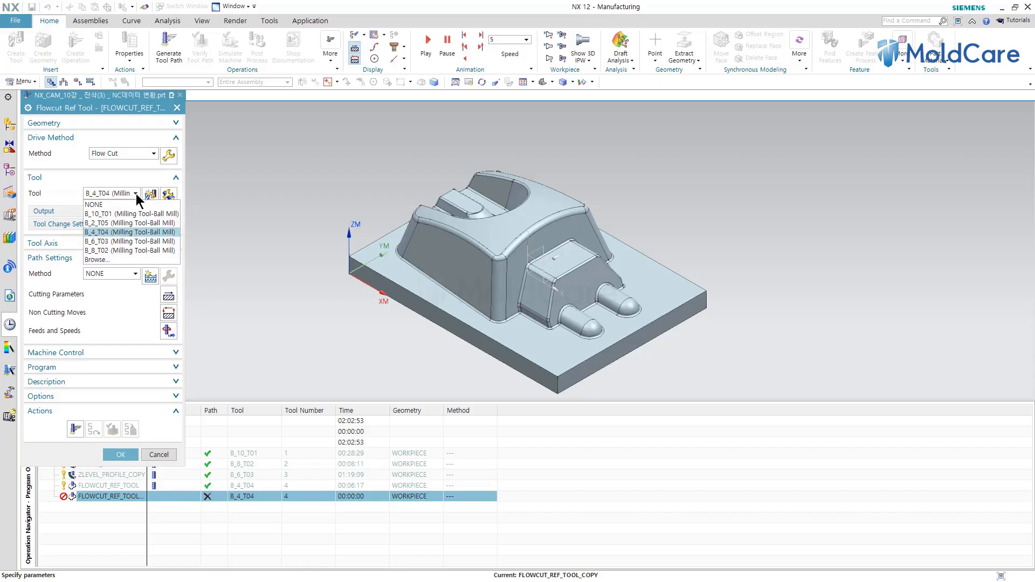
click(121, 223)
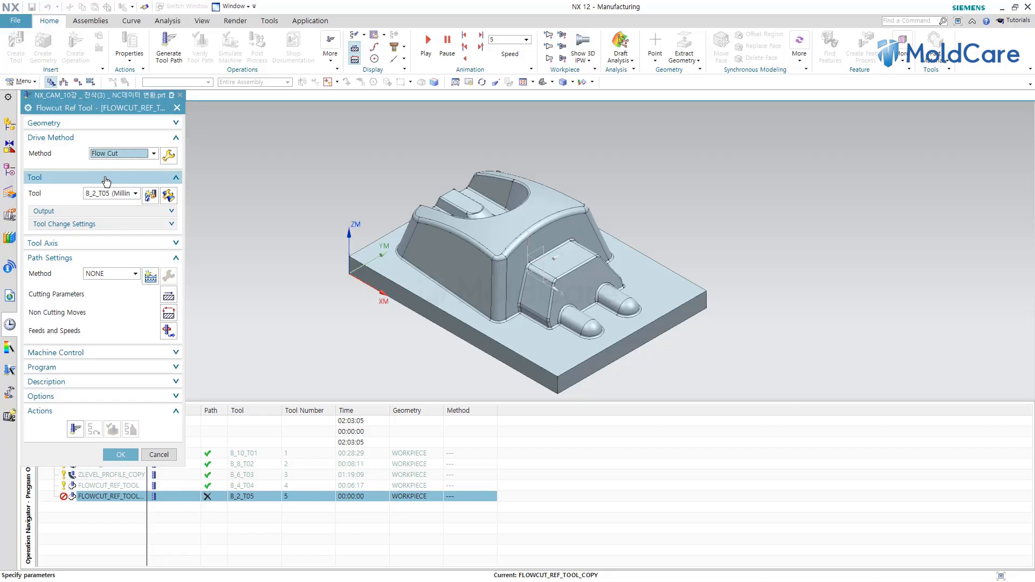
click(172, 177)
In the Flow Cut drive method settings, set both the non-steep and steep cutting stepovers to 0.1 mm.
click(169, 157)
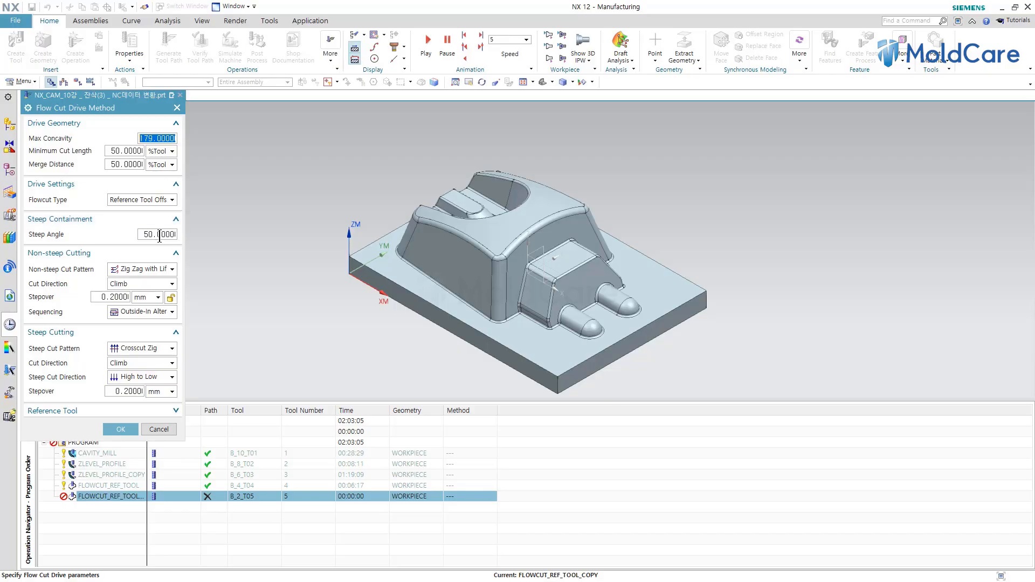
click(120, 297)
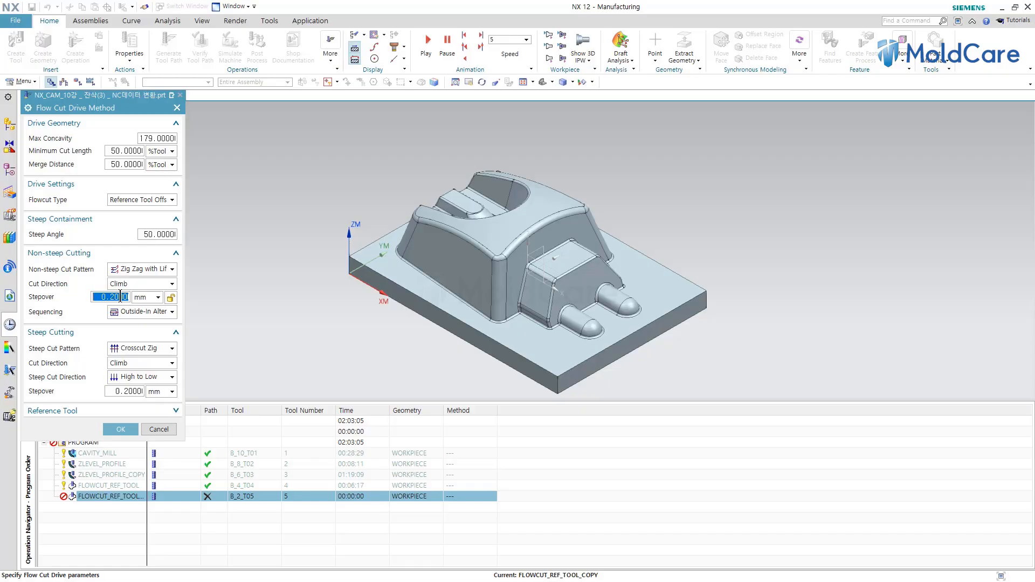
text(0.1)
click(138, 392)
double_click(138, 392)
text(0.)
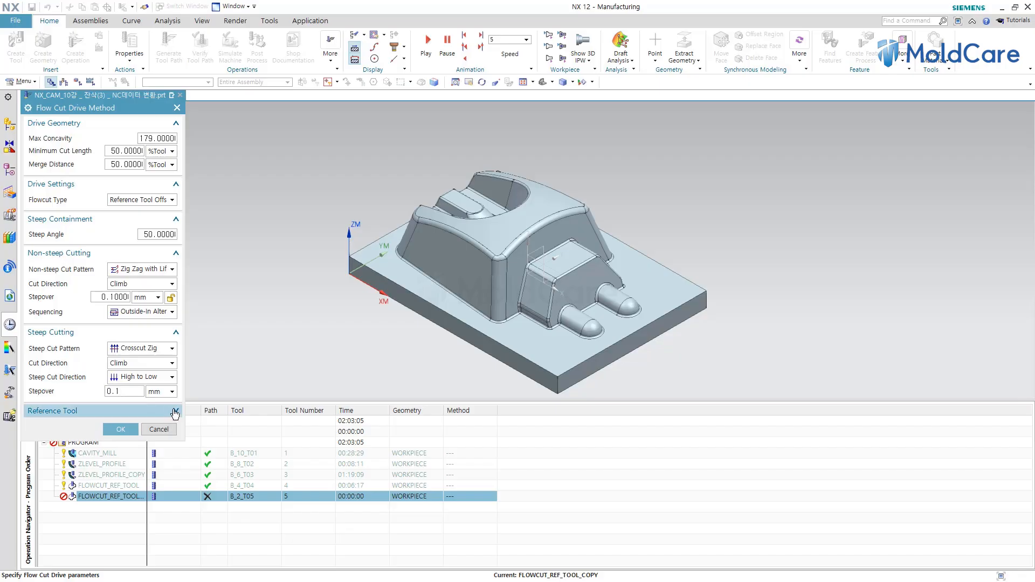
Choose B_4_T04 as the flow cut reference tool, set the overlap distance to 0.5, and accept the drive method settings.
click(46, 411)
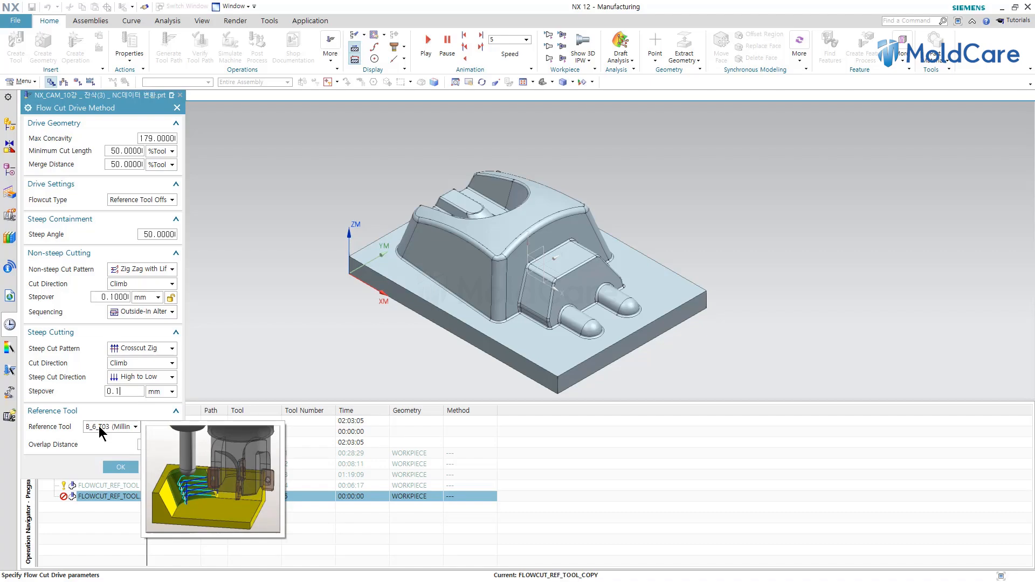
click(99, 426)
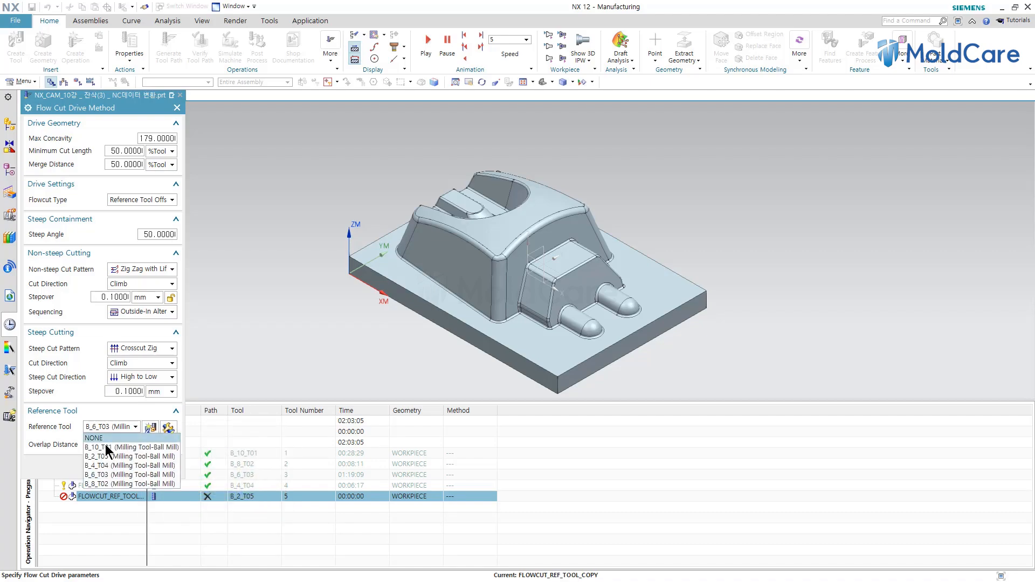
click(111, 462)
middle_click(111, 462)
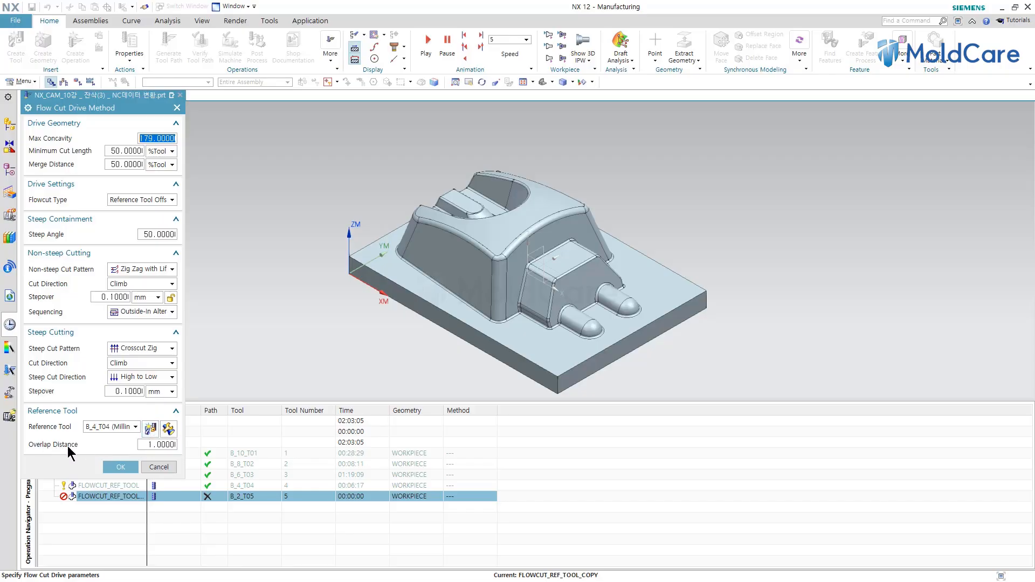
click(164, 443)
click(117, 296)
click(165, 445)
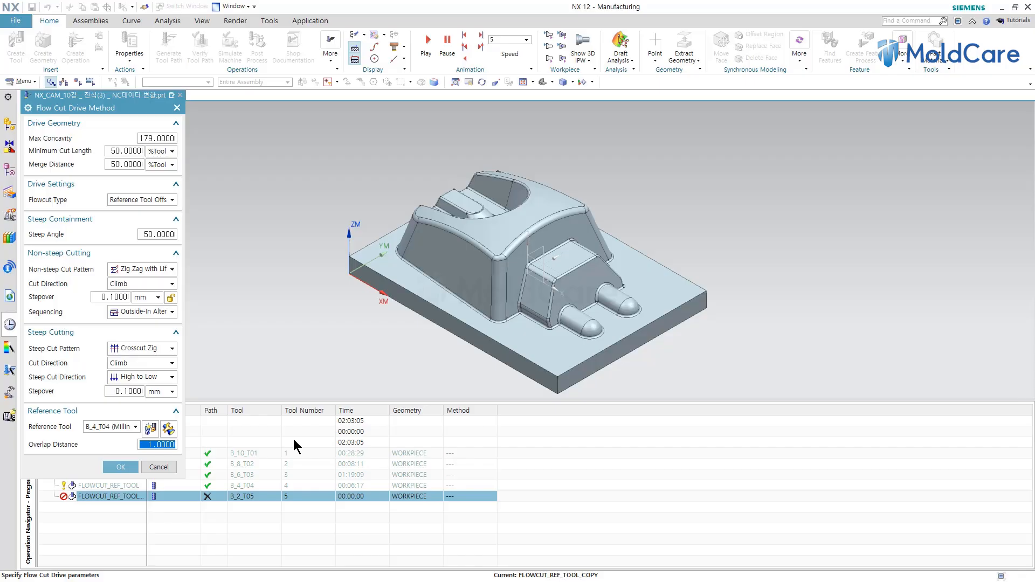
text(0.5)
click(121, 467)
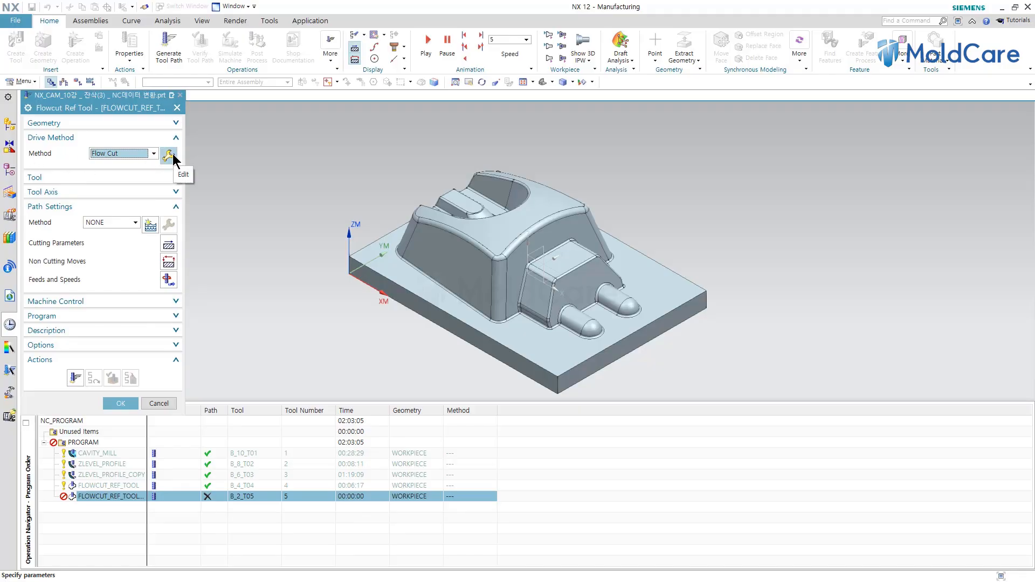
Set the copied operation's spindle speed to 13000 rpm and recalculate its feeds and speeds from that value.
click(177, 177)
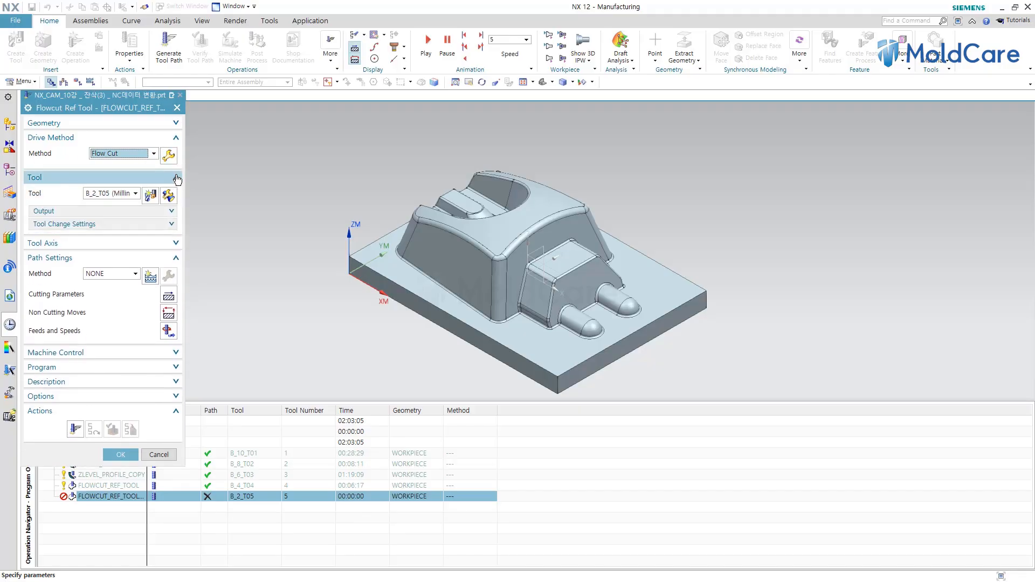
click(176, 178)
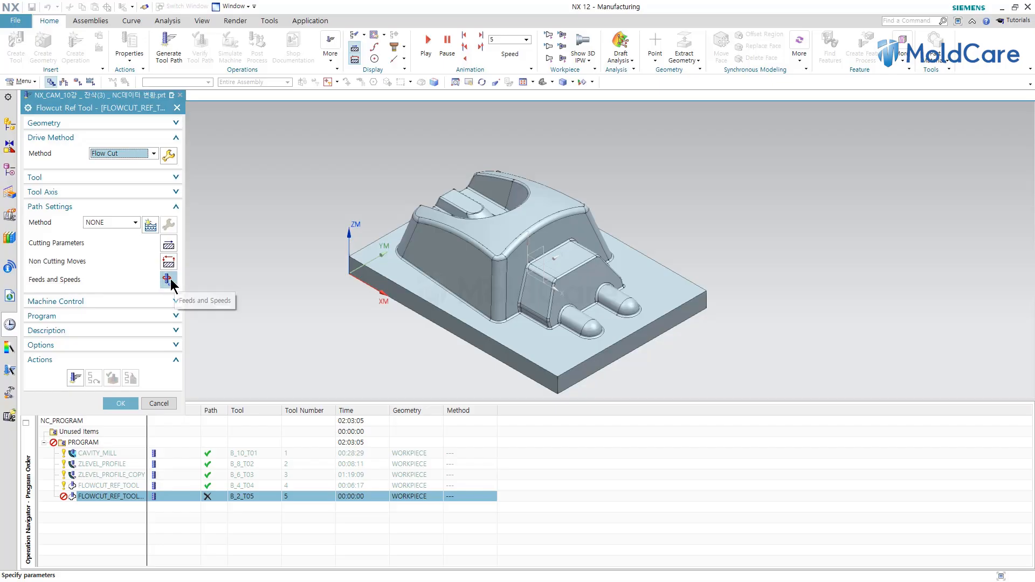
click(168, 280)
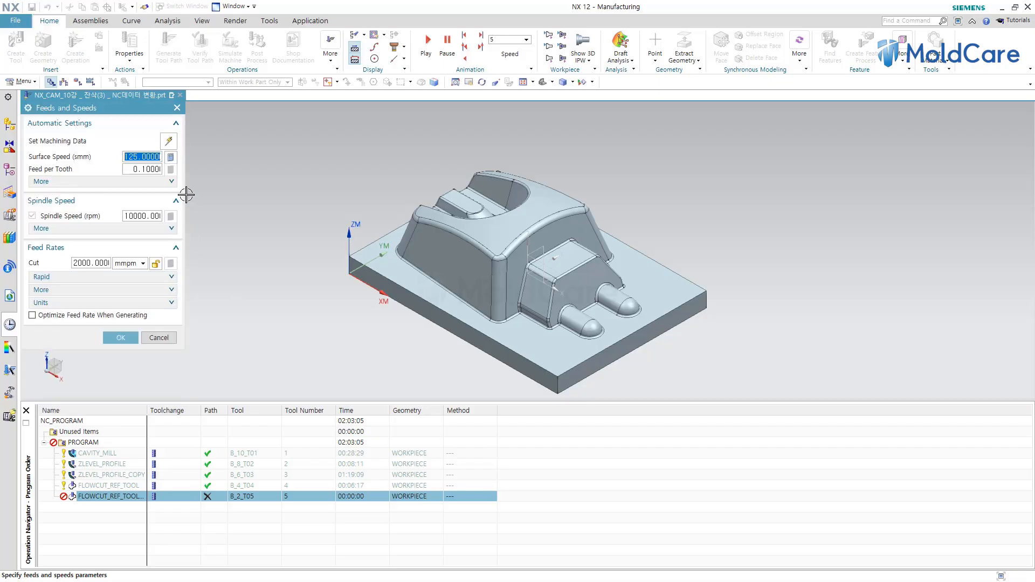
double_click(145, 216)
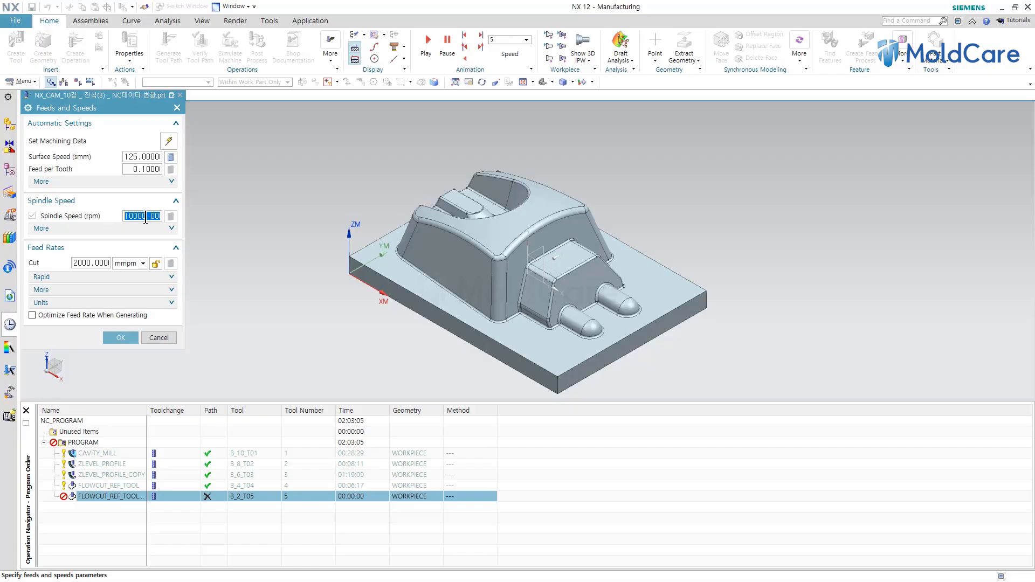
text(130000)
key(BackSpace)
key(Tab)
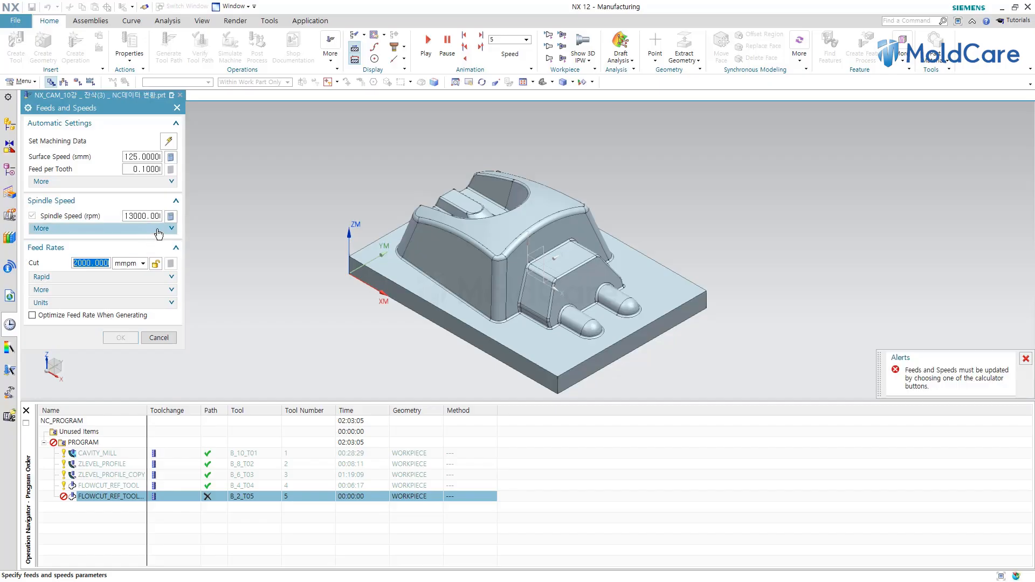
click(172, 218)
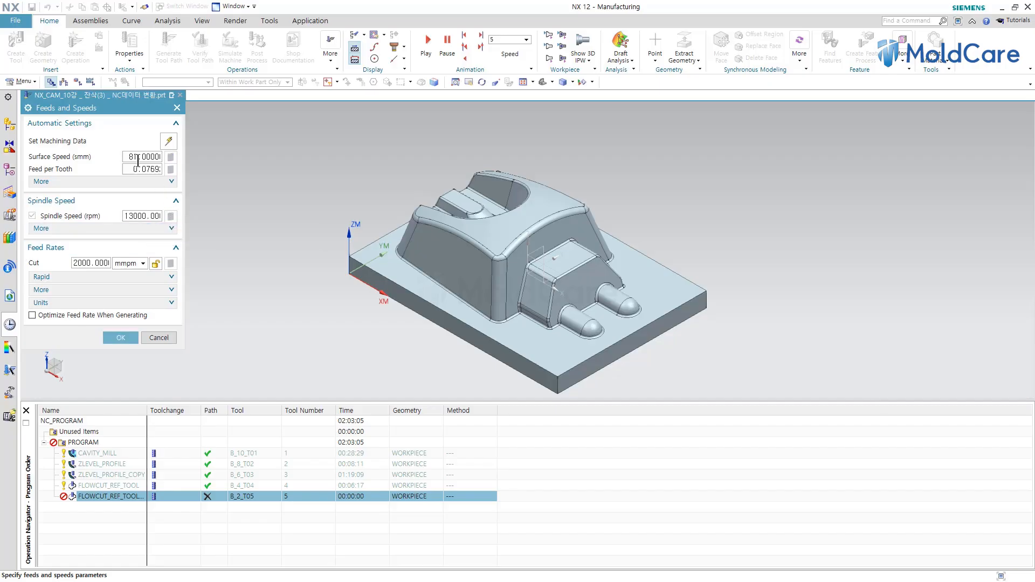
Change the spindle speed to 15000 rpm and recalculate the feeds and speeds.
double_click(144, 216)
text(15000)
key(Return)
click(169, 216)
Set the cut feed rate to 1000 mmpm and recalculate the feeds and speeds from it.
double_click(108, 263)
text(1000)
key(Return)
click(170, 263)
Set the surface speed to 100 smm and recalculate the spindle speed and feed per tooth from it.
double_click(136, 156)
text(100)
double_click(154, 171)
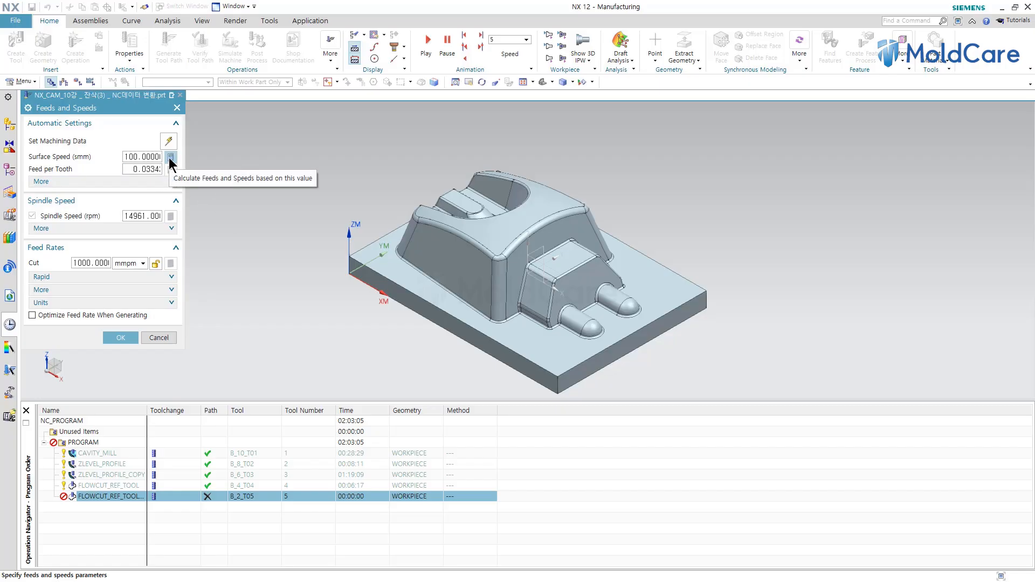
click(171, 157)
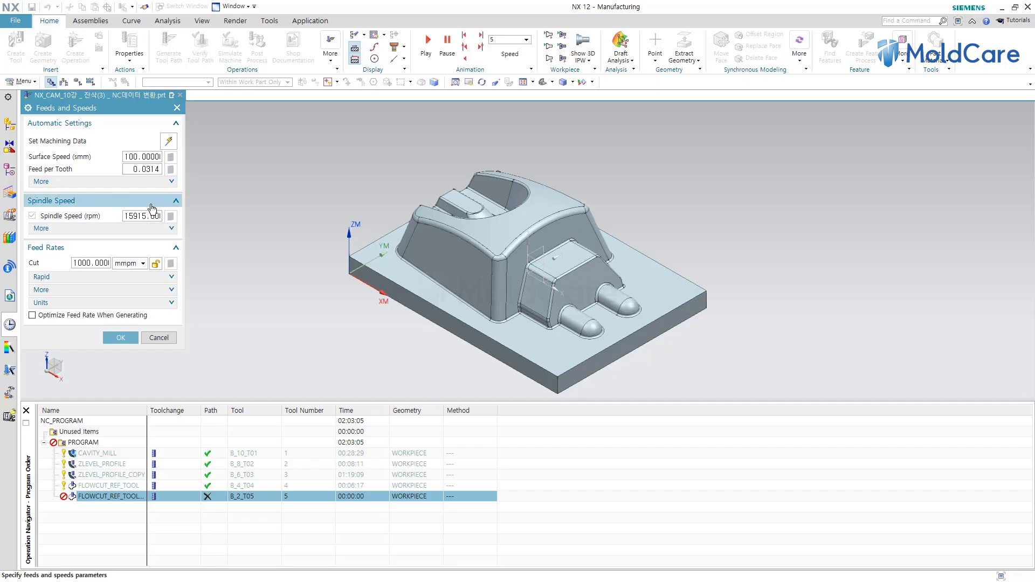
Set the spindle speed to 16000 rpm, recalculate the related values, and accept the feeds and speeds.
double_click(134, 216)
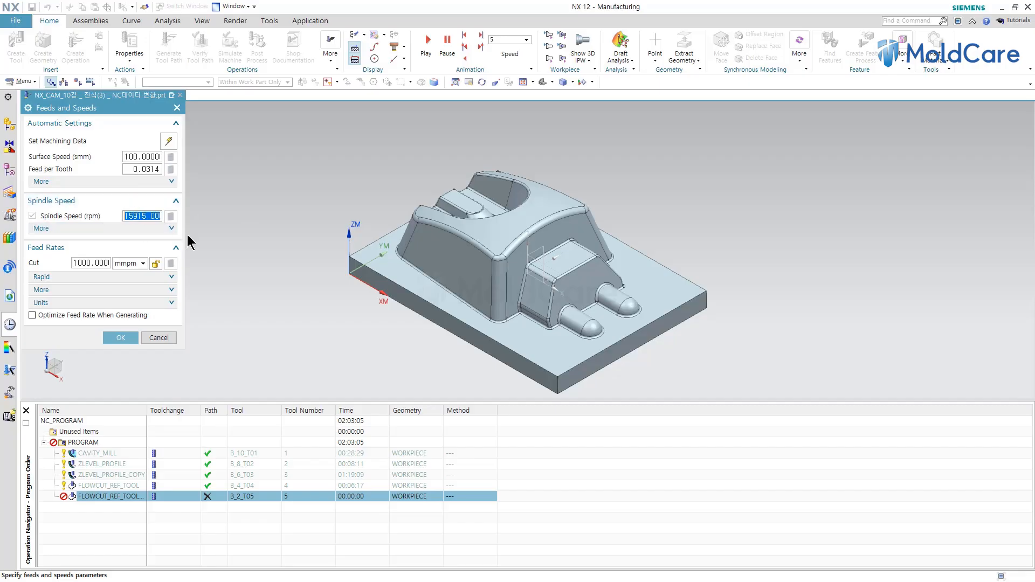
text(16000)
key(Return)
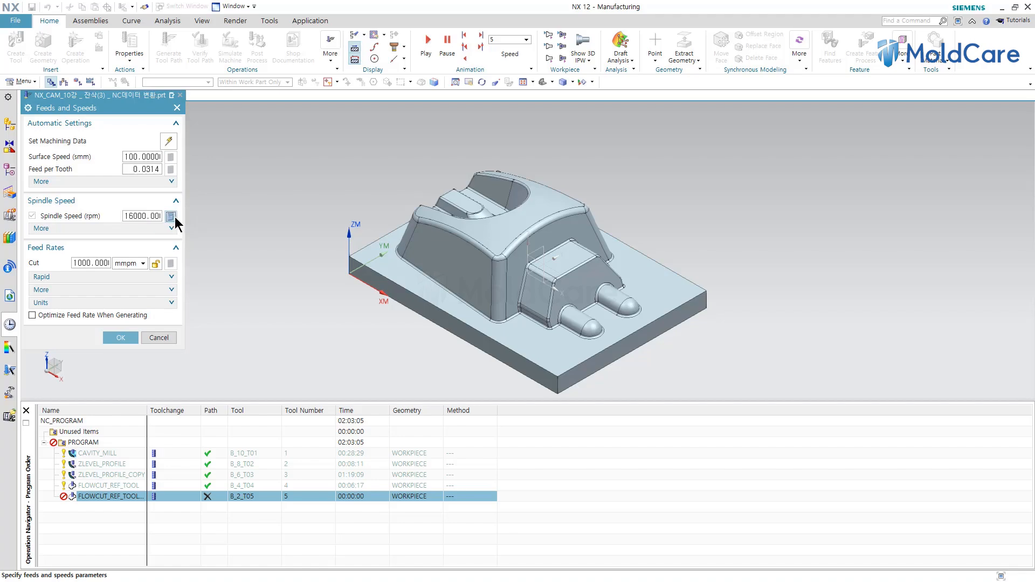
click(171, 216)
double_click(147, 213)
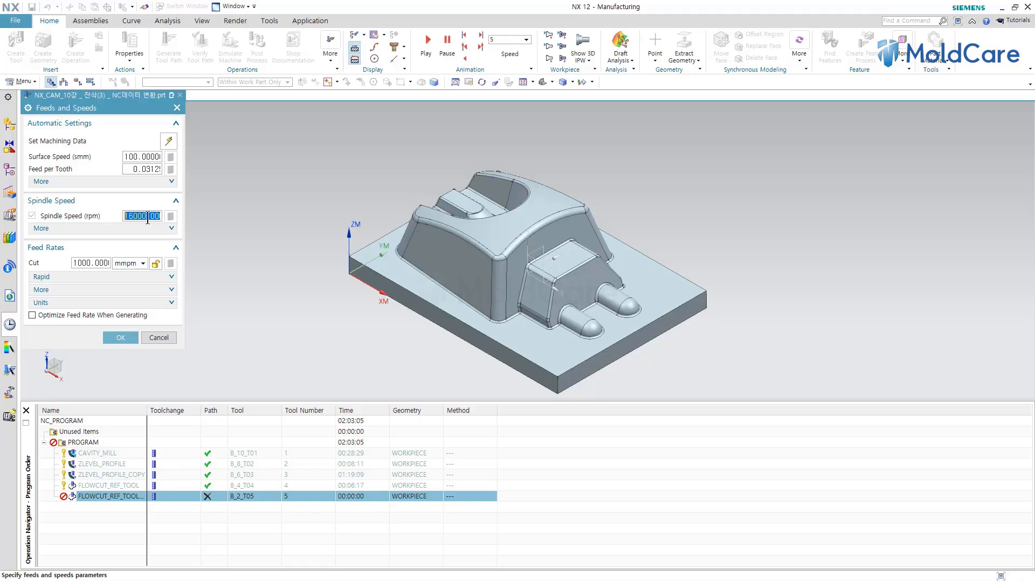
click(97, 263)
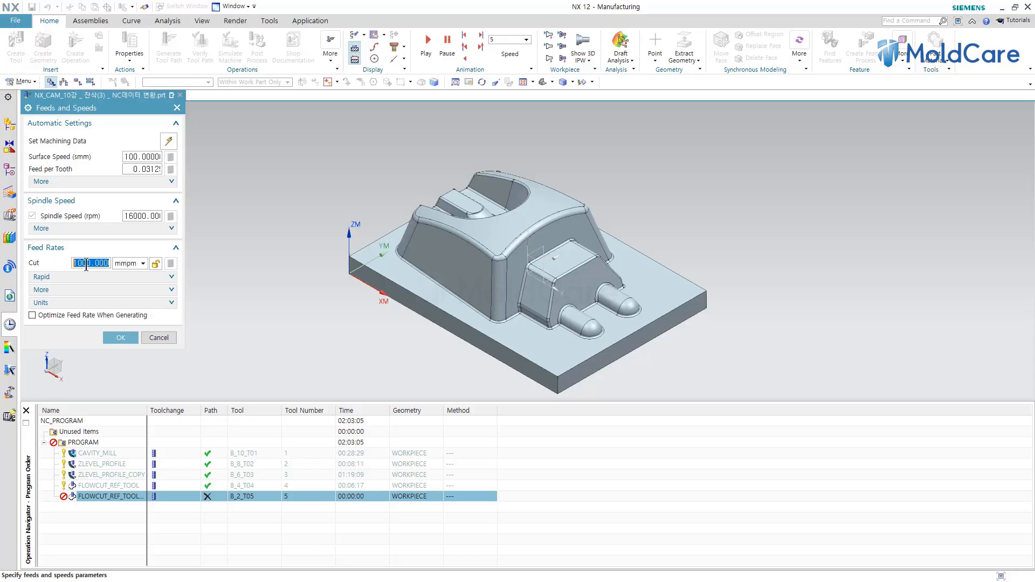
click(130, 338)
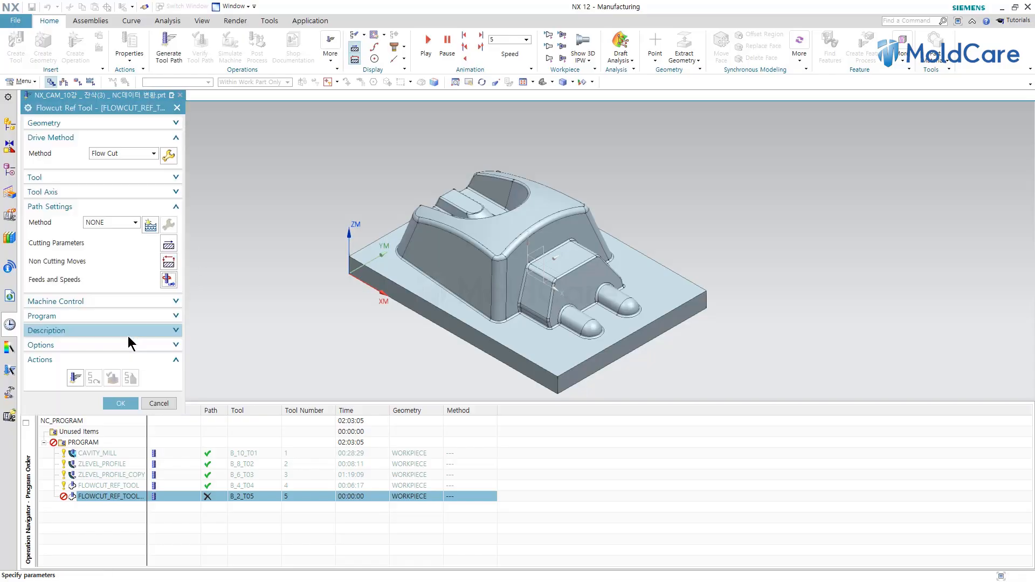
Generate the tool path for the copied flowcut operation, accept the operation, and inspect the corner passes up close.
click(76, 379)
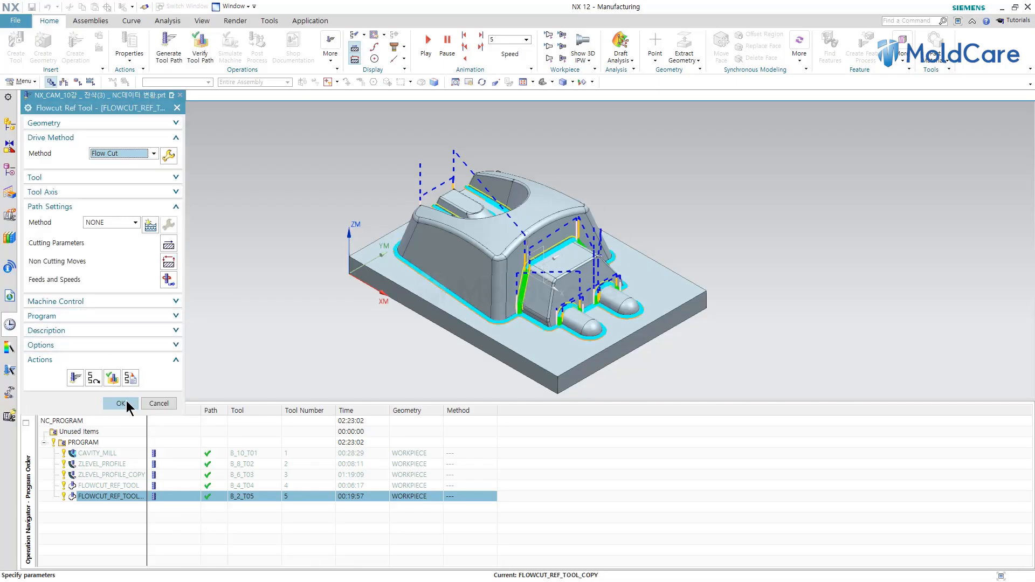
click(121, 403)
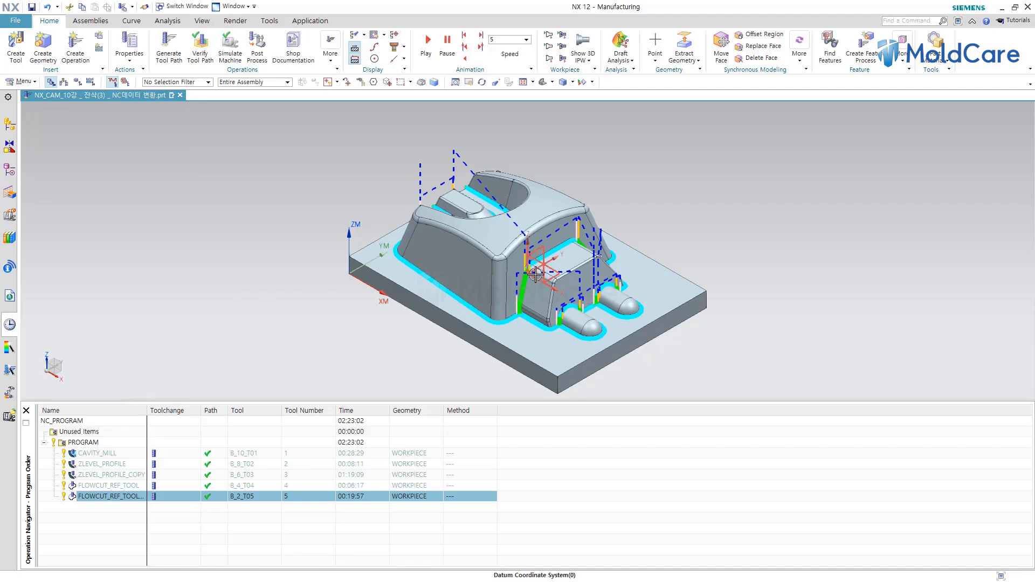
scroll(536, 275, up, 10)
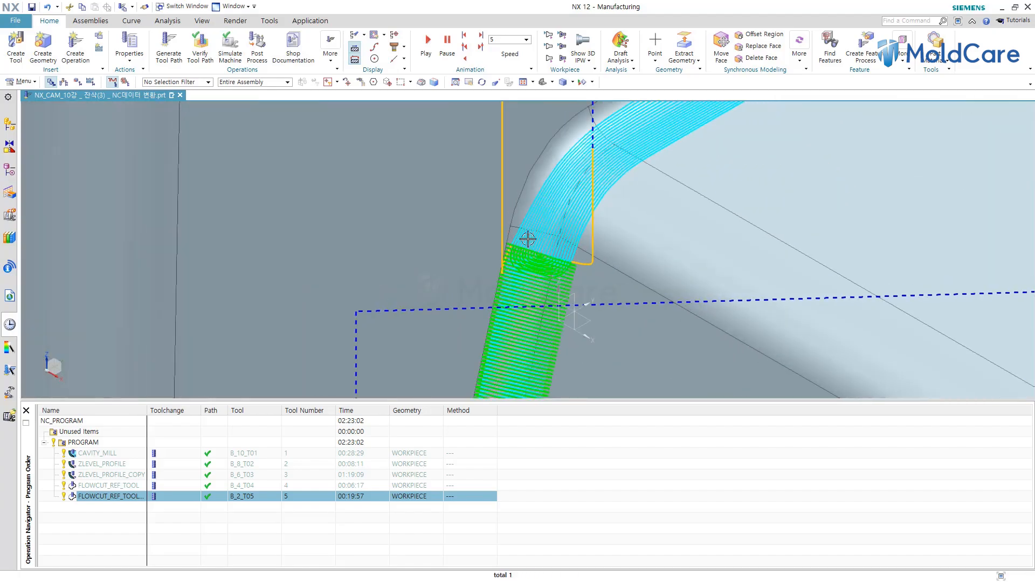
Examine the B_2_T05 flowcut passes around the rounded bosses, base outline and recess corners, then clear the displayed path and restore the default view.
scroll(528, 239, down, 10)
scroll(580, 342, up, 5)
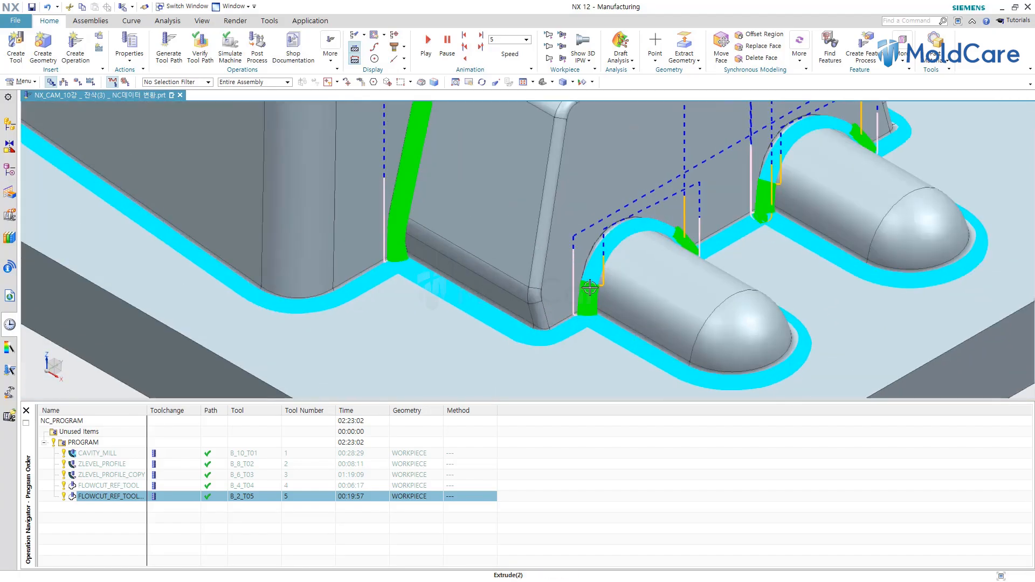
scroll(590, 288, up, 5)
scroll(461, 233, down, 10)
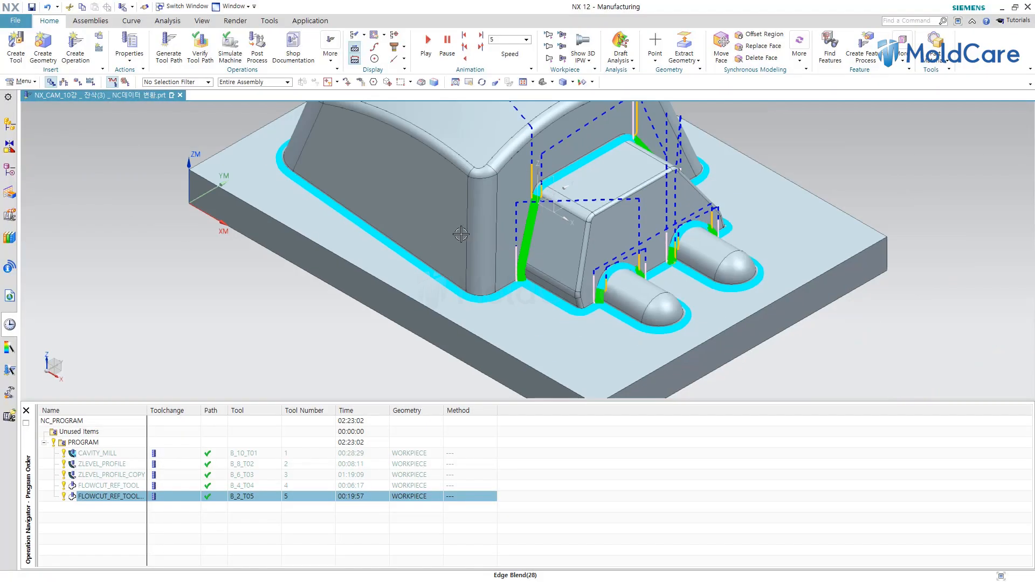
middle_drag(461, 233, 659, 366)
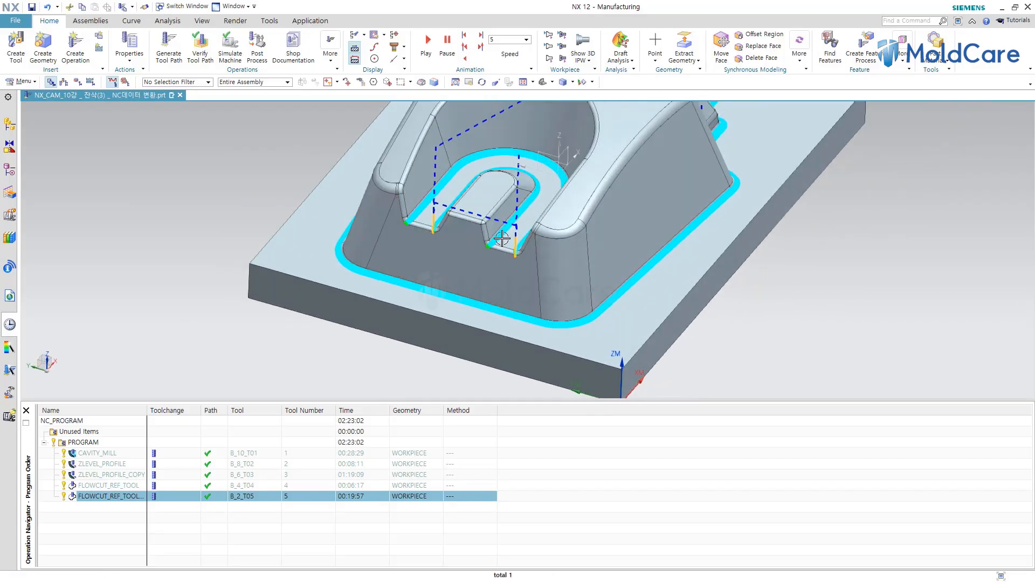
scroll(502, 238, down, 8)
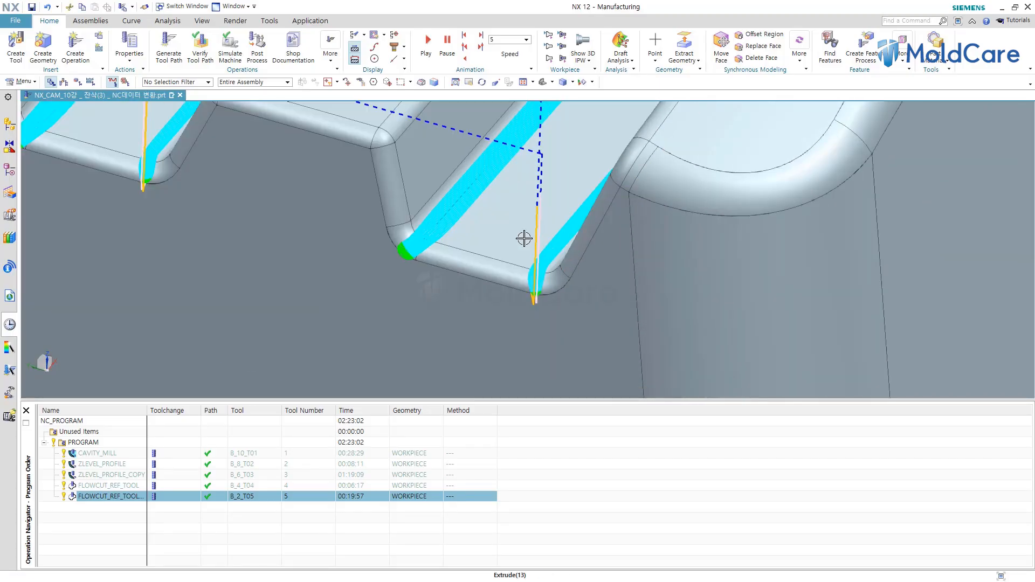
mouse_move(524, 238)
middle_down()
mouse_move(511, 239)
mouse_move(526, 231)
middle_up()
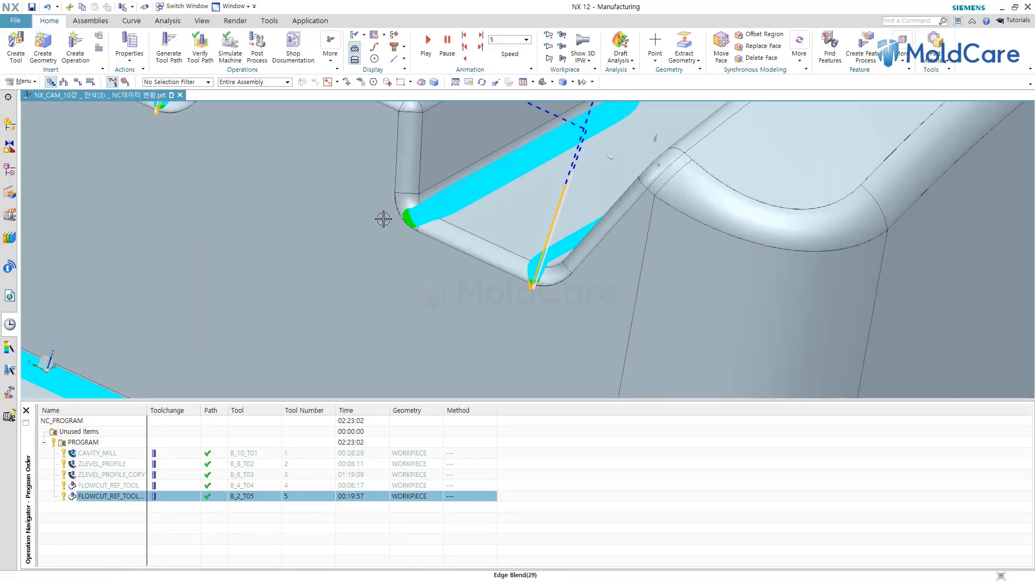
scroll(383, 219, down, 3)
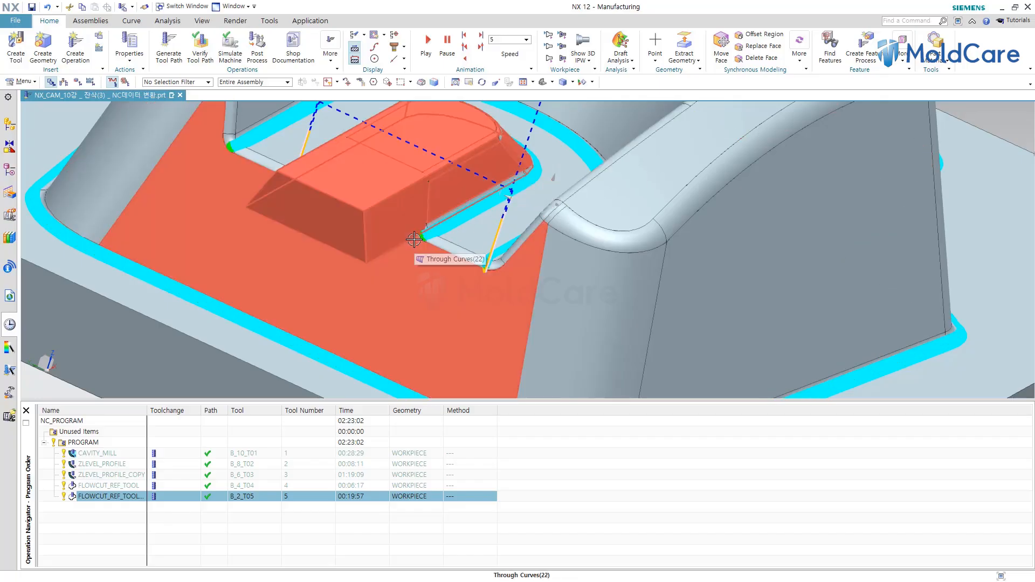
scroll(412, 238, down, 5)
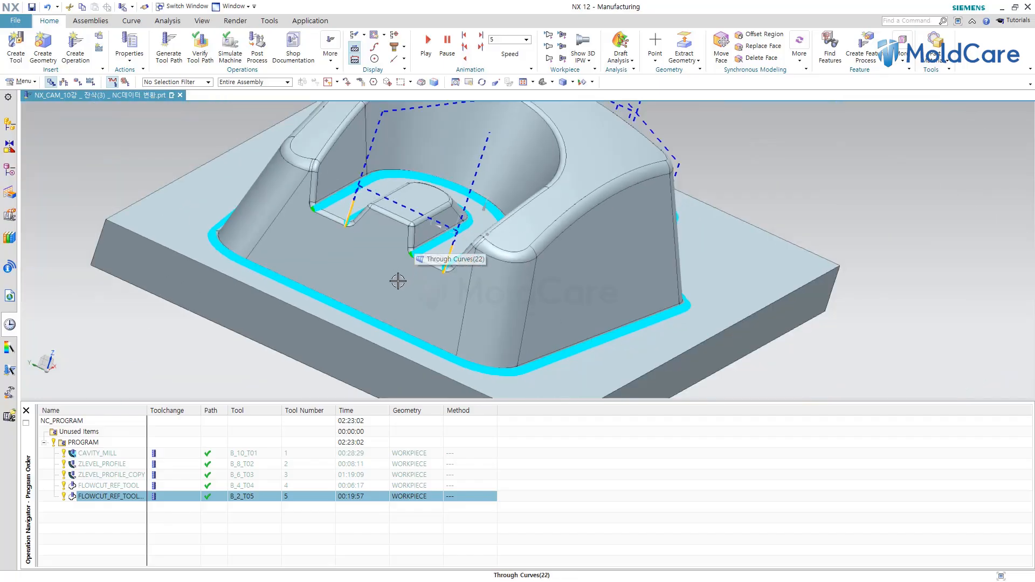
key(Escape)
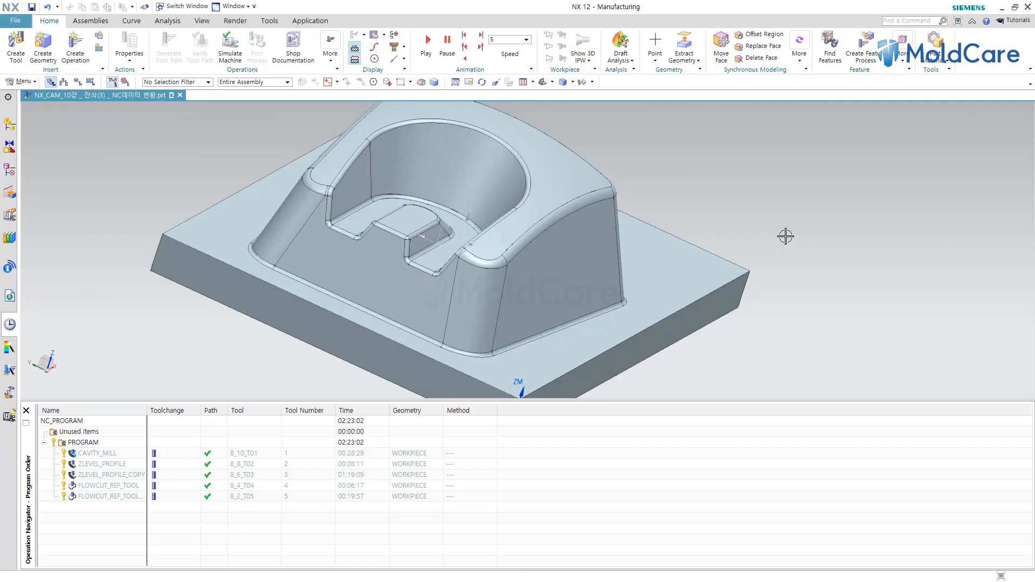
key(Home)
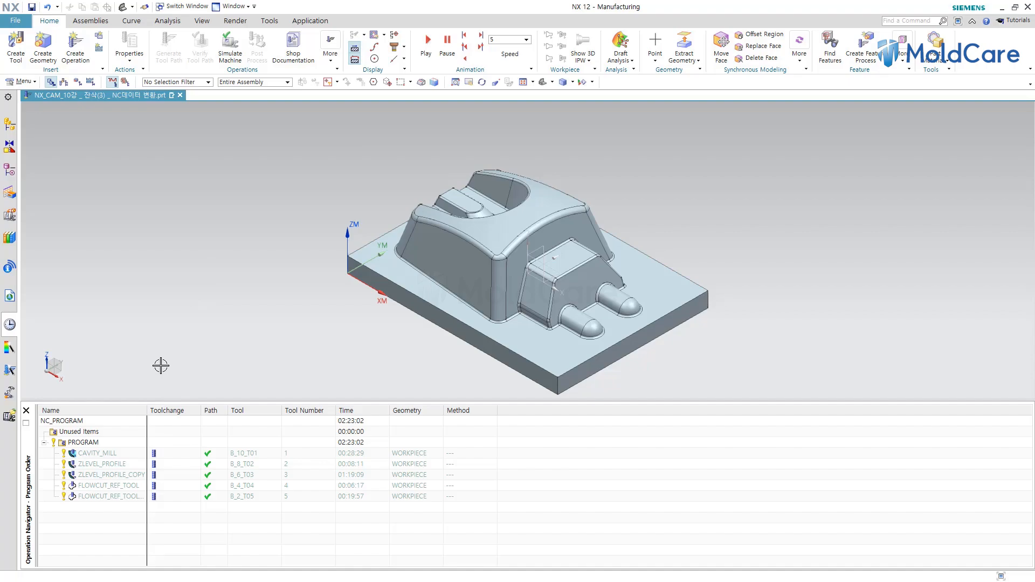
Review the tool paths of all five operations in program order, from CAVITY_MILL to the copied flowcut operation.
click(102, 456)
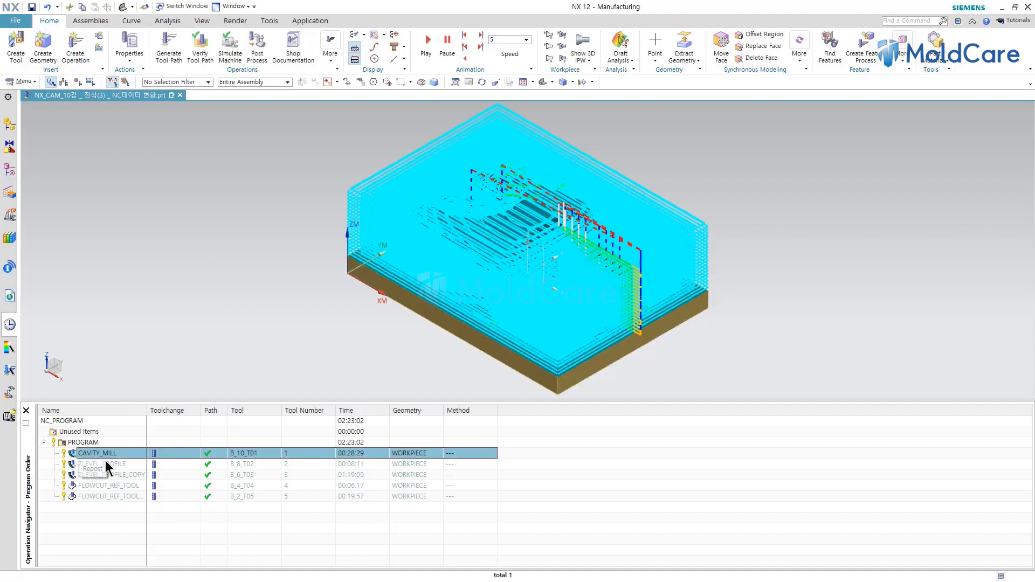
click(105, 464)
click(108, 474)
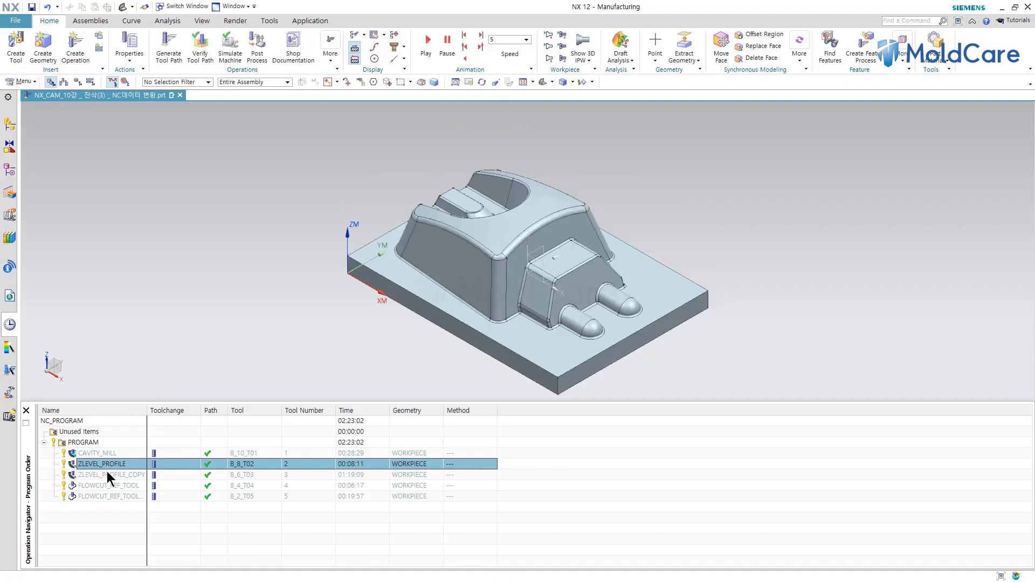
click(125, 484)
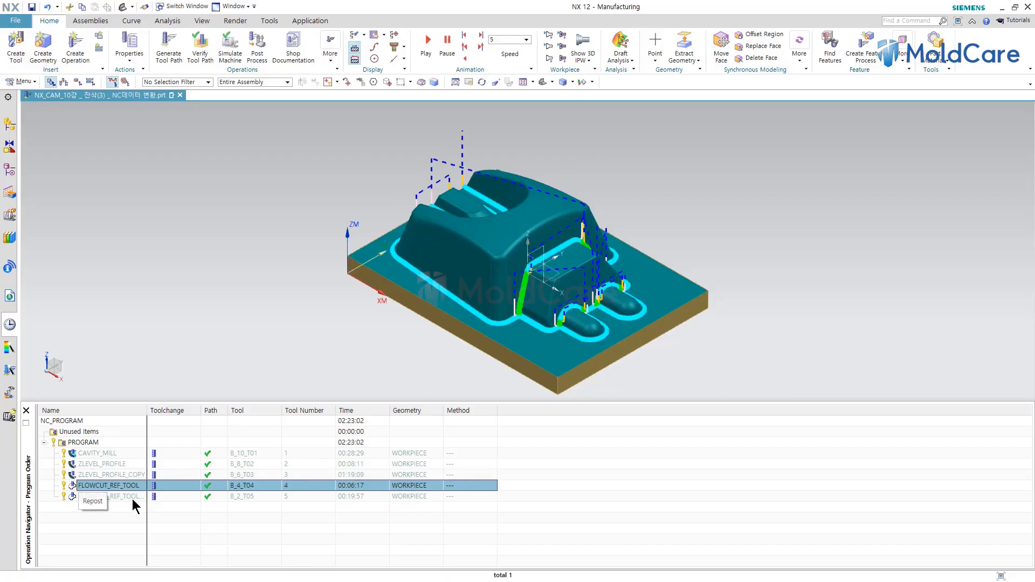
click(133, 495)
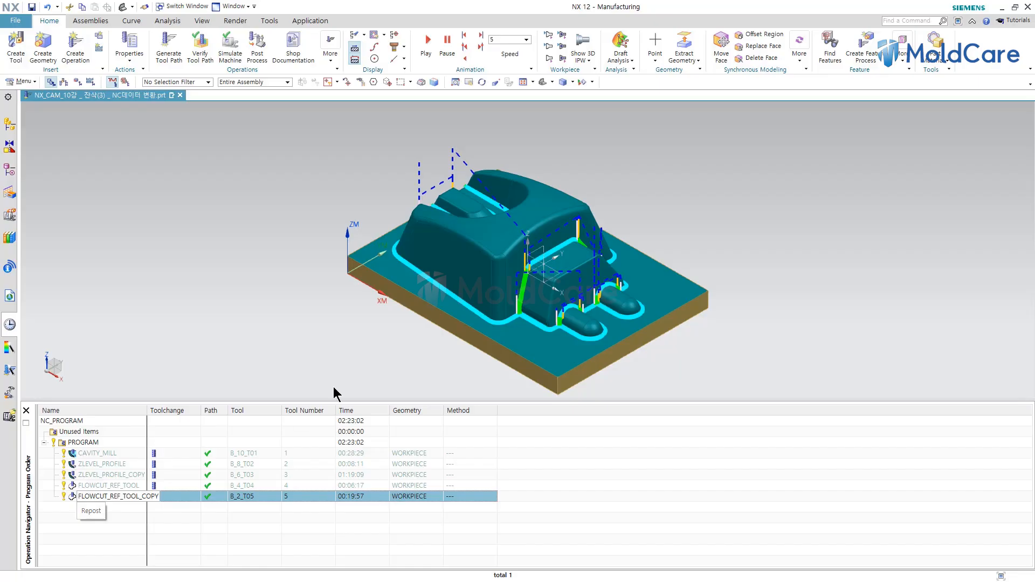
Compare the machining times and tool paths of CAVITY_MILL, ZLEVEL_PROFILE and ZLEVEL_PROFILE_COPY, then clear the selection.
click(355, 454)
click(352, 464)
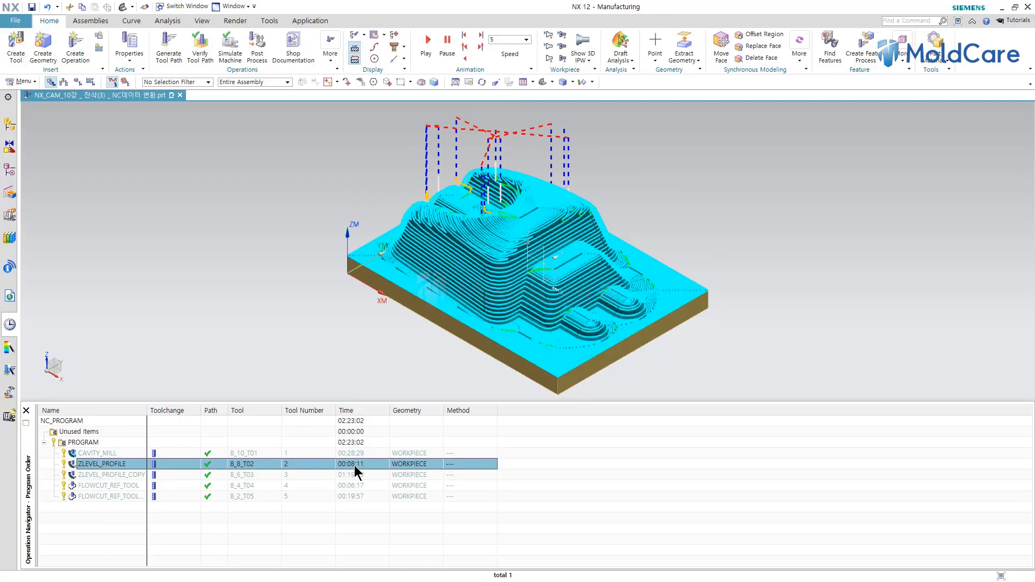
click(355, 476)
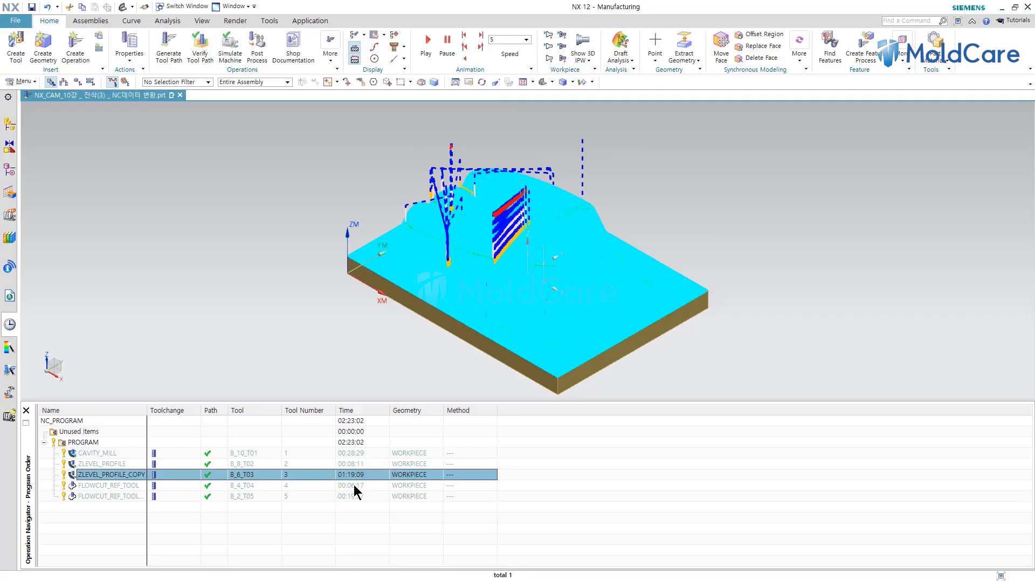
click(355, 455)
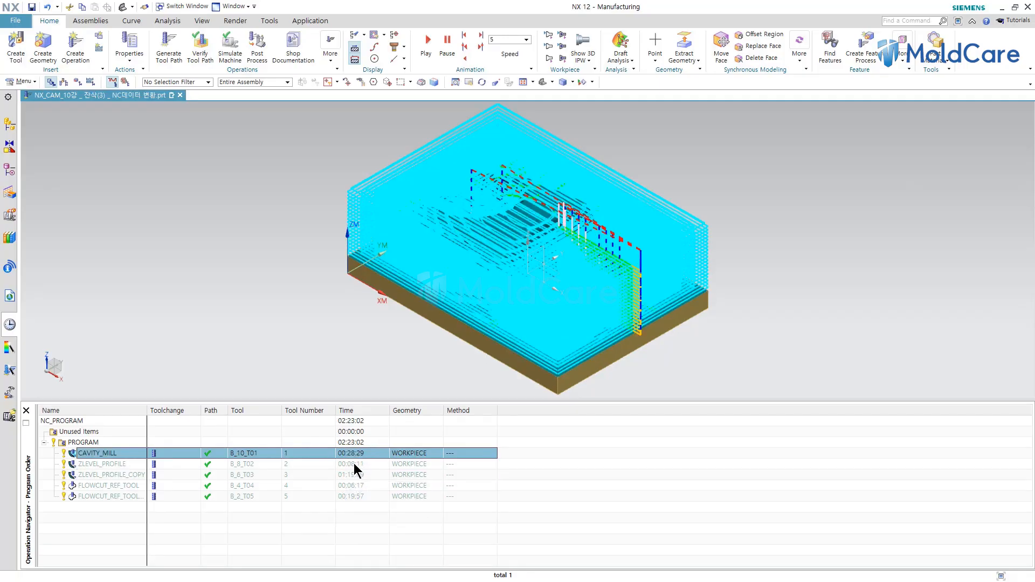
click(353, 464)
click(352, 475)
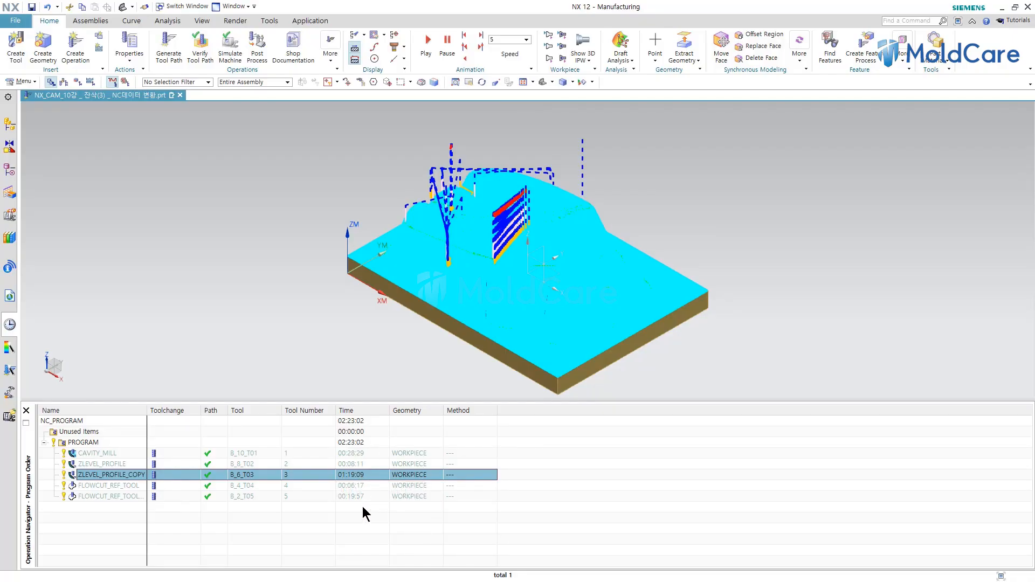
click(362, 506)
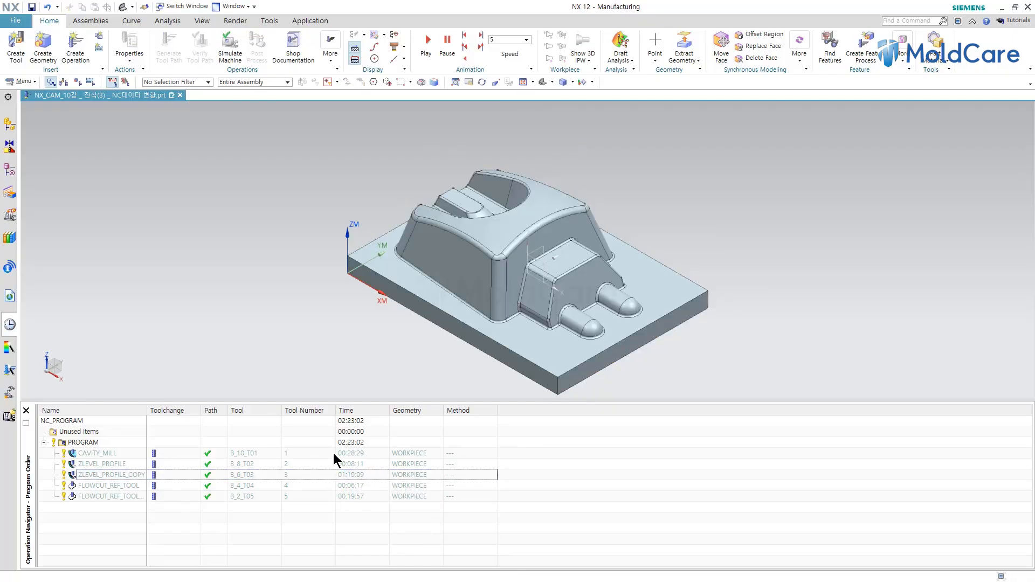
Check the machining time of each operation from CAVITY_MILL through the B_2_T05 flowcut, including the cutting and non-cutting breakdown.
mouse_move(362, 454)
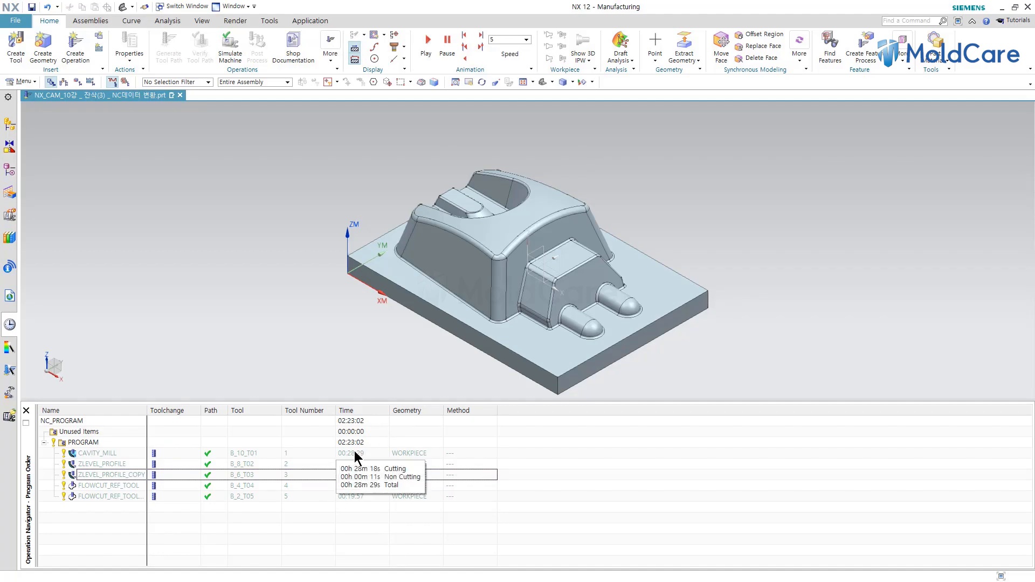
click(354, 453)
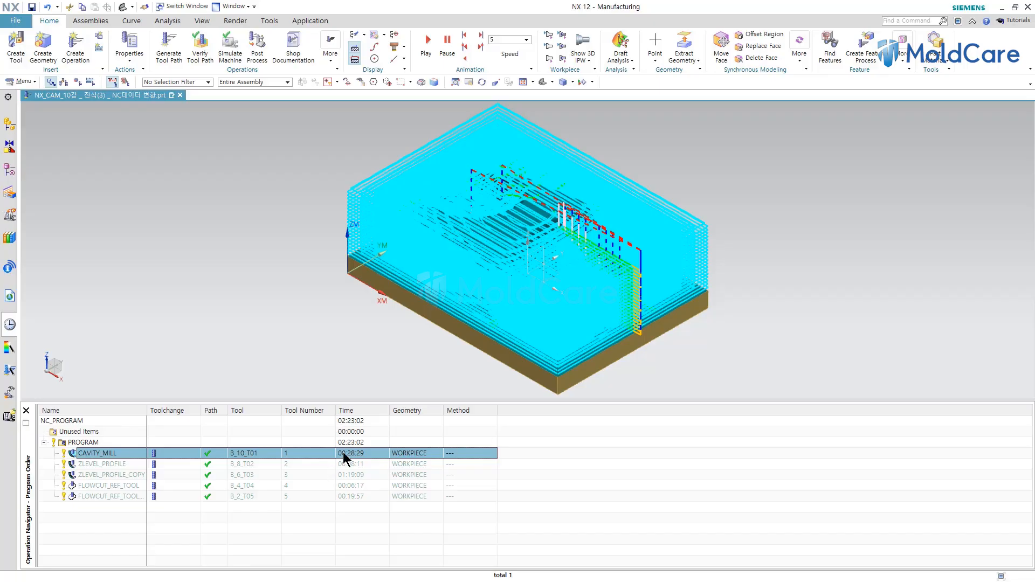
mouse_move(360, 455)
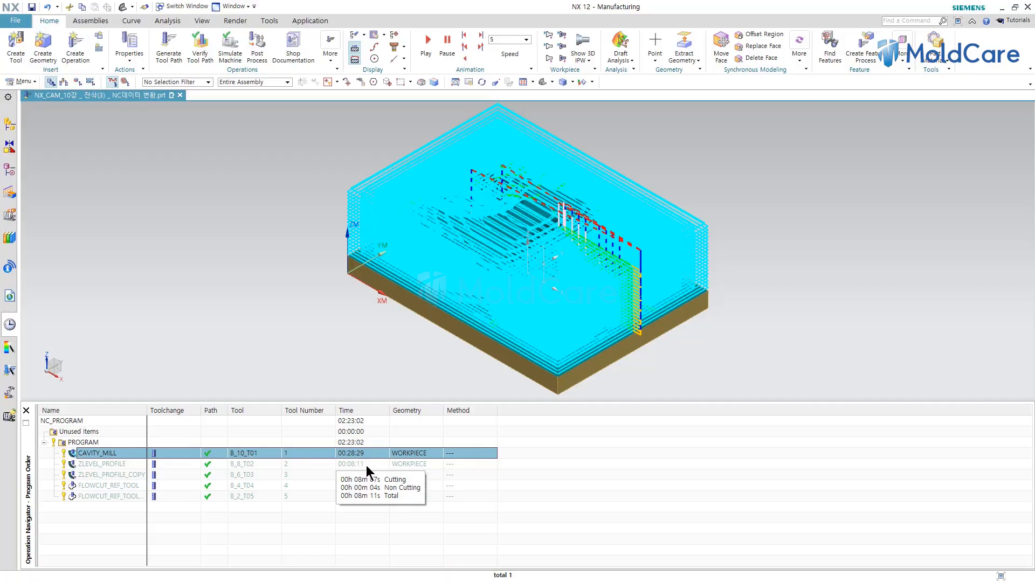
click(361, 463)
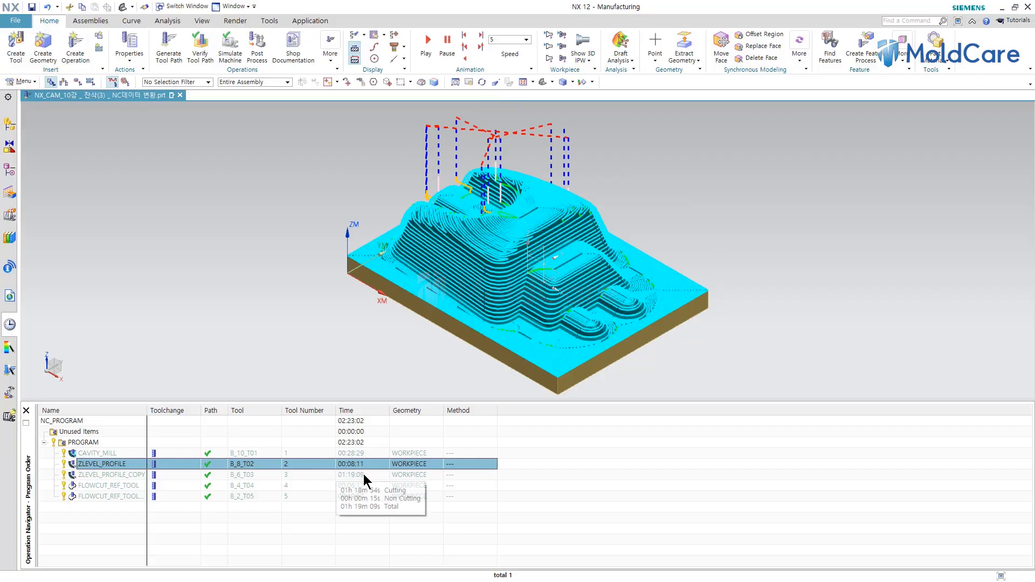
click(364, 475)
click(364, 485)
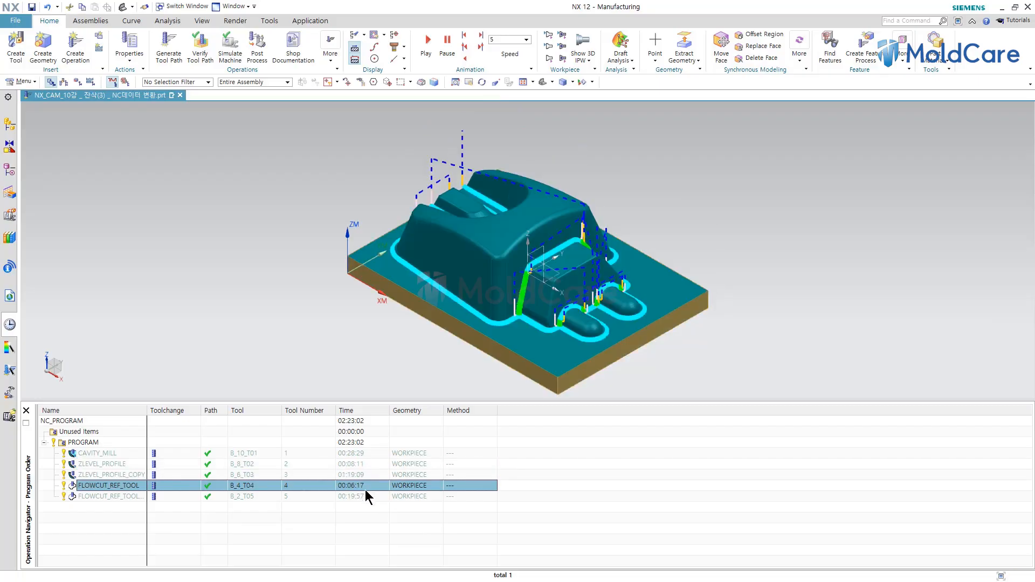
mouse_move(361, 497)
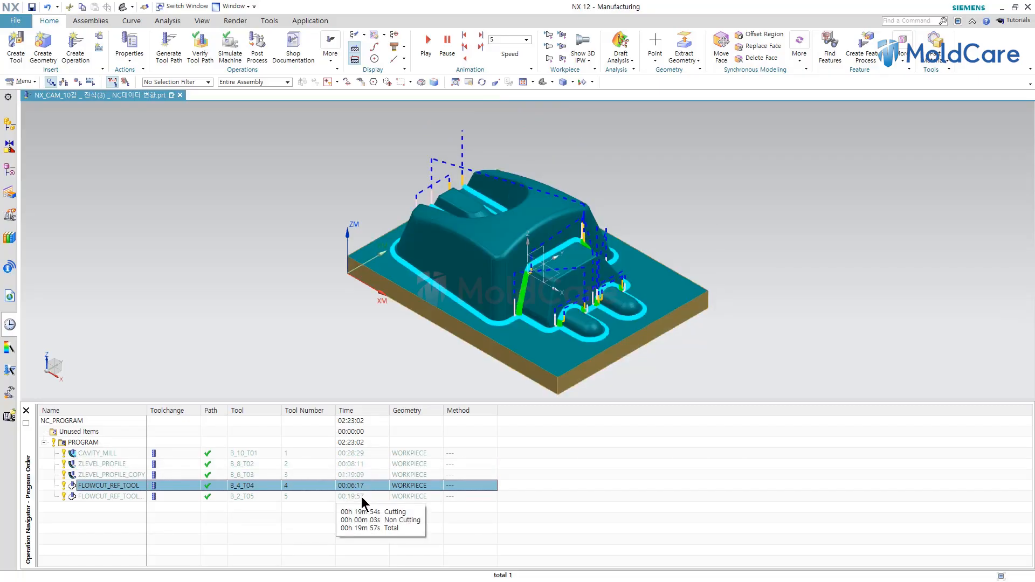
click(361, 496)
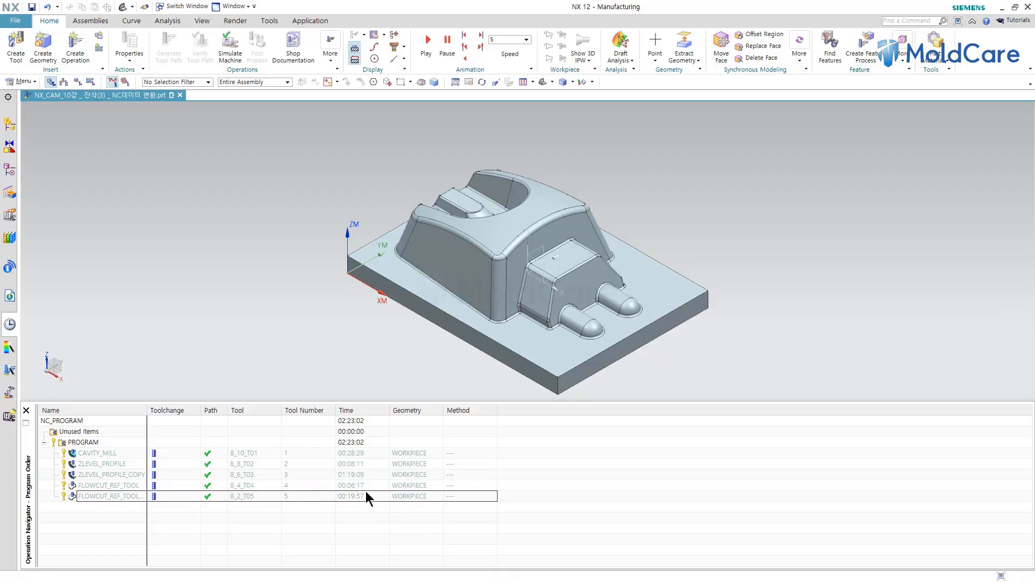
mouse_move(365, 491)
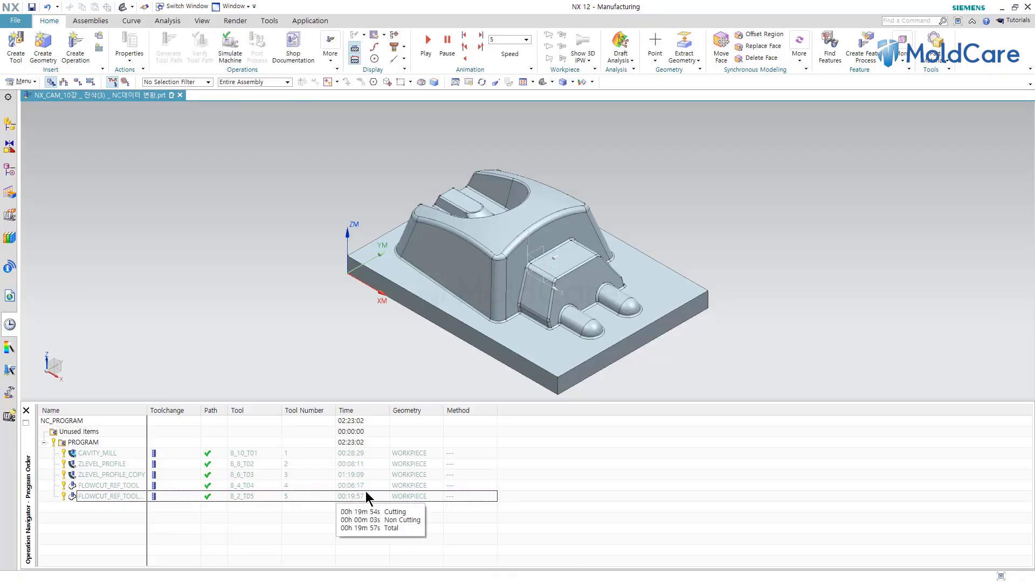